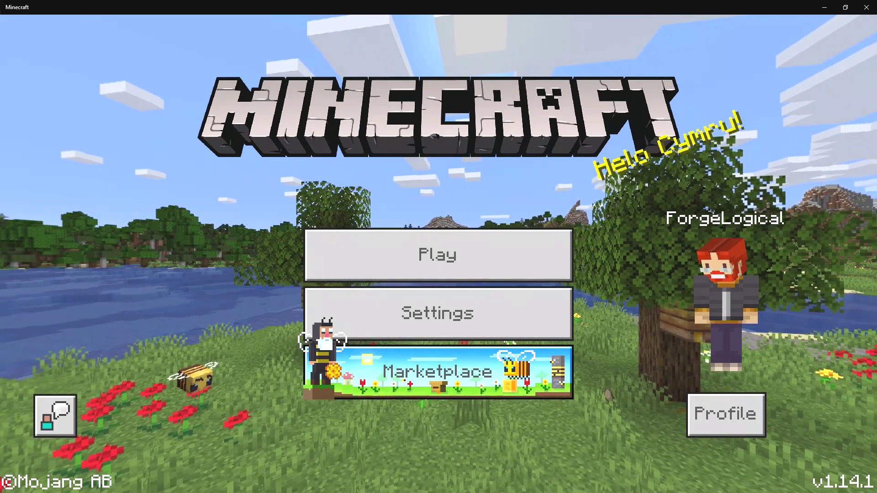
Step: Browse the converter website's download page and account dashboard in the browser
{"action": "key", "text": "alt+Tab"}
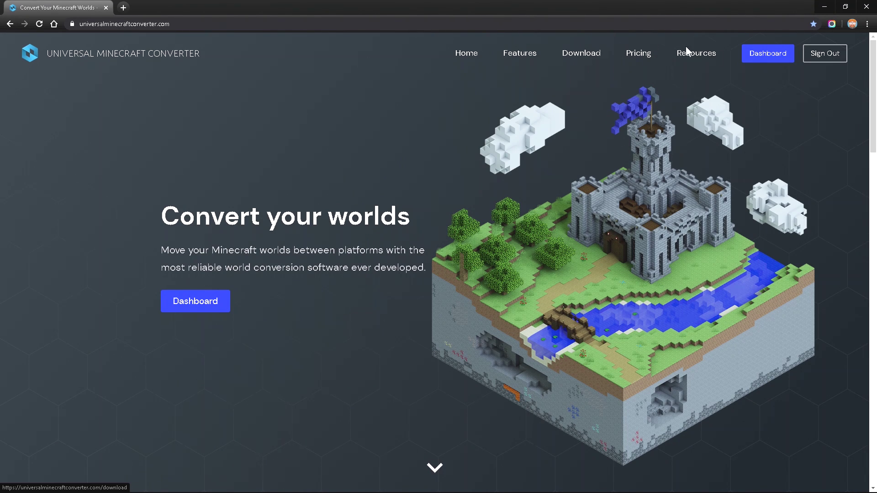
{"action": "left_click", "coordinate": [820, 55]}
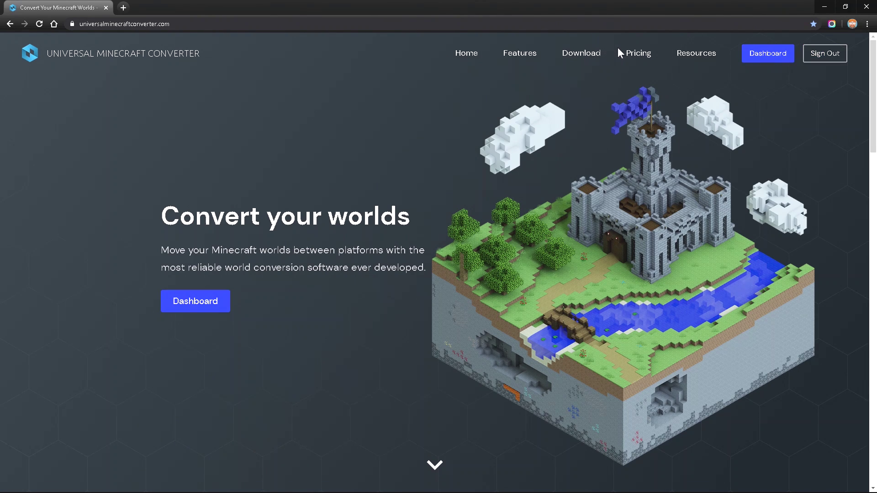
{"action": "left_click", "coordinate": [596, 54]}
{"action": "left_click", "coordinate": [768, 62]}
{"action": "scroll", "coordinate": [418, 234], "scroll_direction": "down", "scroll_amount": 1}
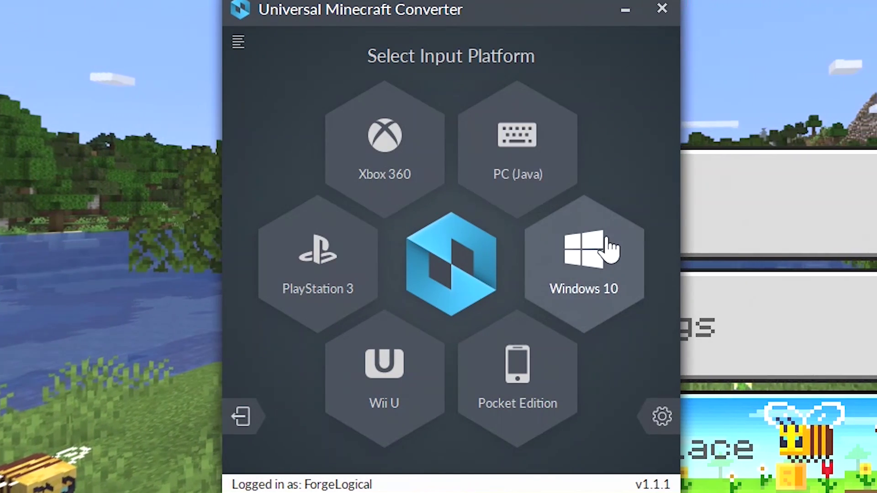
Step: Glance at the Windows 10 worlds, then pick ANDROMEDA from the Xbox 360 world list
{"action": "left_click", "coordinate": [610, 249]}
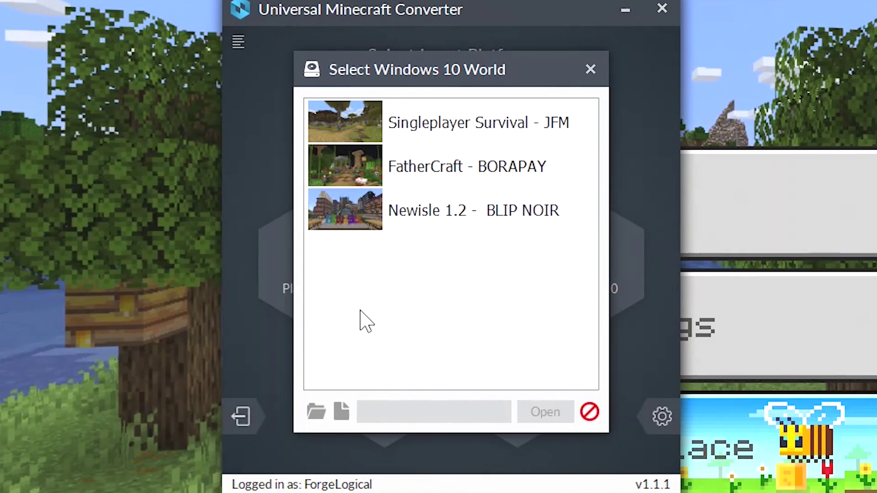
{"action": "left_click", "coordinate": [590, 69]}
{"action": "left_click", "coordinate": [345, 200]}
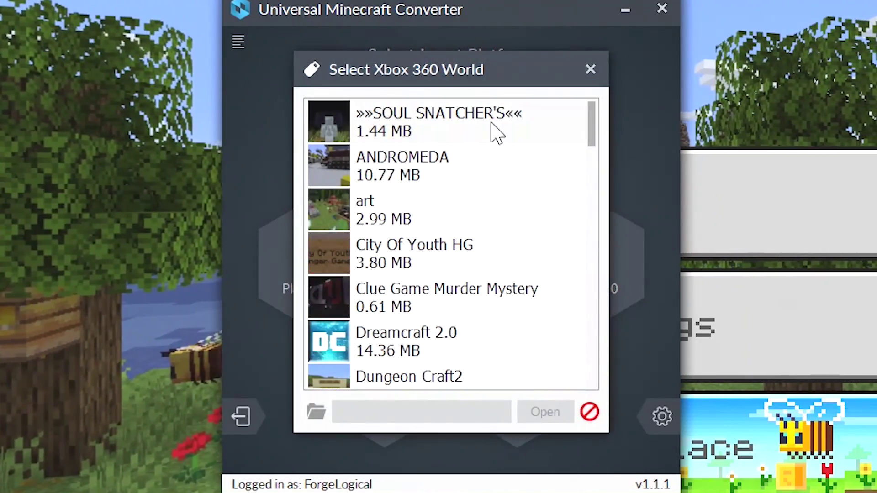
{"action": "scroll", "coordinate": [443, 229], "scroll_direction": "down", "scroll_amount": 15}
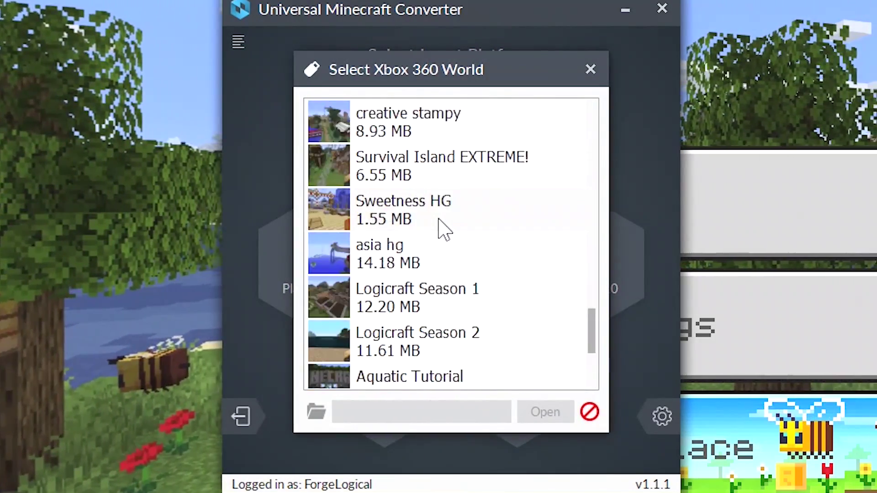
{"action": "scroll", "coordinate": [443, 228], "scroll_direction": "down", "scroll_amount": 3}
{"action": "scroll", "coordinate": [443, 228], "scroll_direction": "up", "scroll_amount": 20}
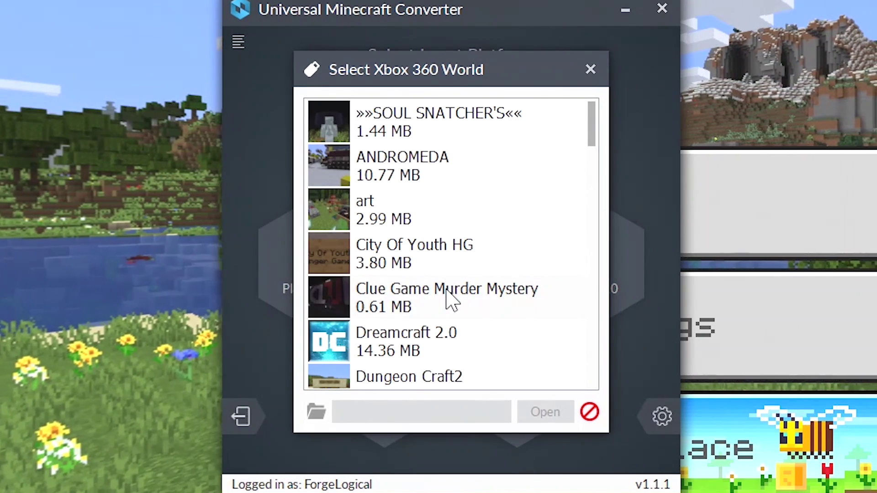
{"action": "left_click", "coordinate": [475, 180]}
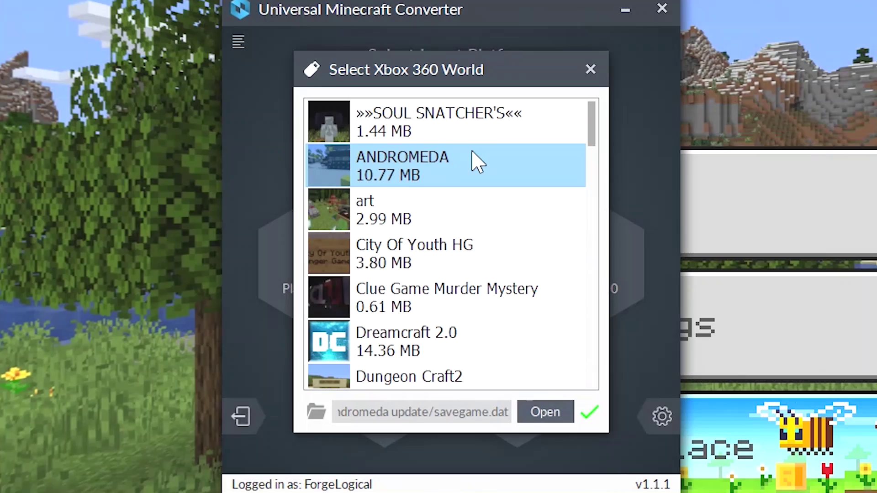
Step: Load ANDROMEDA and toggle output hexagons so only PC (Java) and Windows 10 stay selected
{"action": "double_click", "coordinate": [474, 162]}
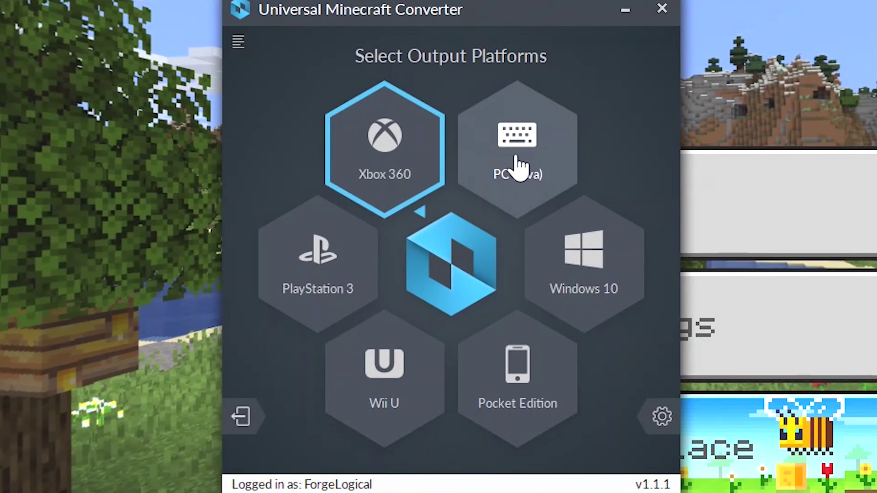
{"action": "left_click", "coordinate": [518, 168]}
{"action": "left_click", "coordinate": [582, 271]}
{"action": "left_click", "coordinate": [513, 361]}
{"action": "left_click", "coordinate": [405, 369]}
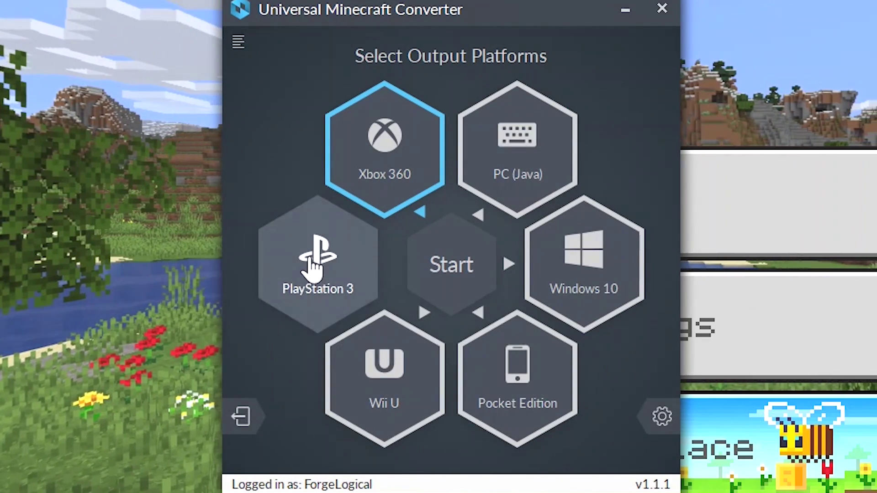
{"action": "left_click", "coordinate": [312, 269]}
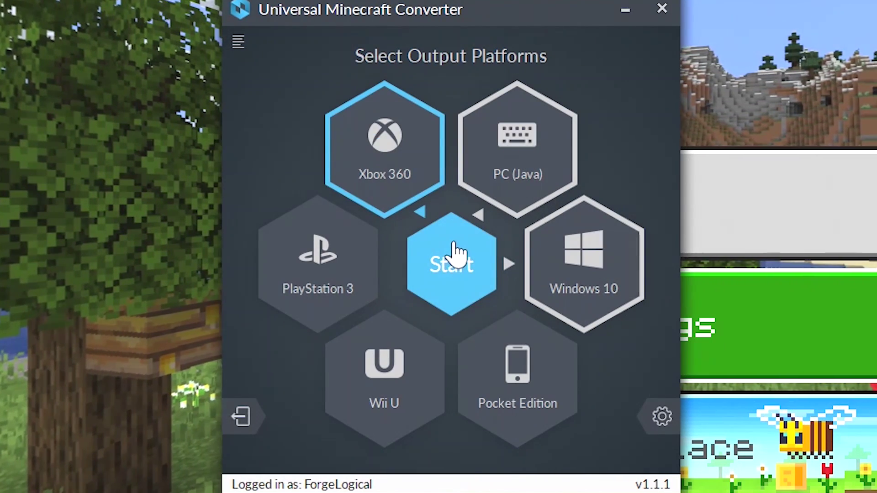
Step: Convert ANDROMEDA and save the Java version into the .minecraft/saves folder
{"action": "left_click", "coordinate": [457, 256]}
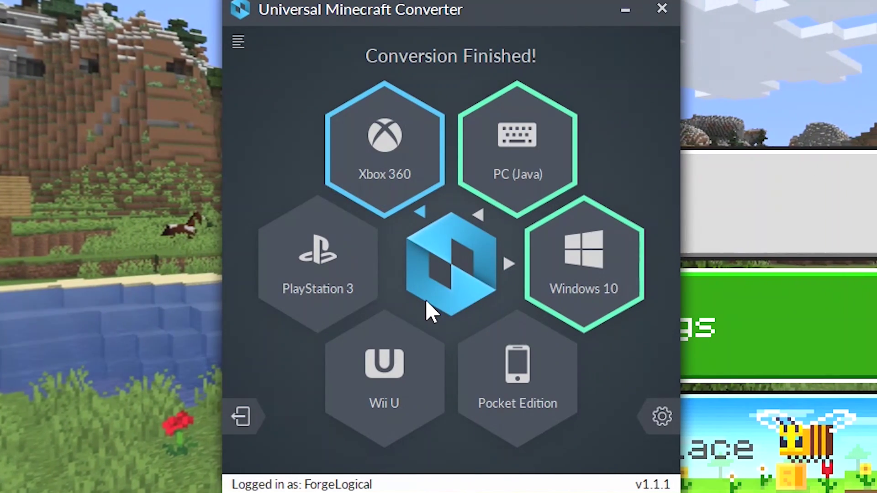
{"action": "left_click", "coordinate": [533, 142]}
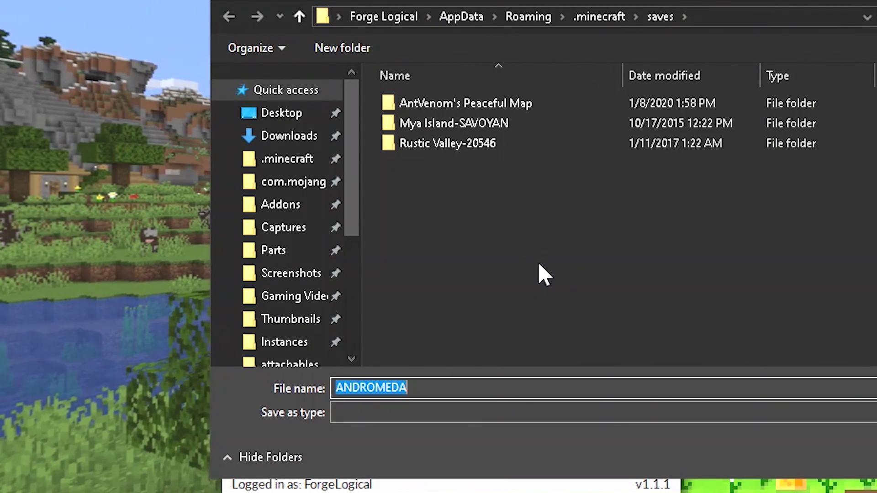
{"action": "key", "text": "Return"}
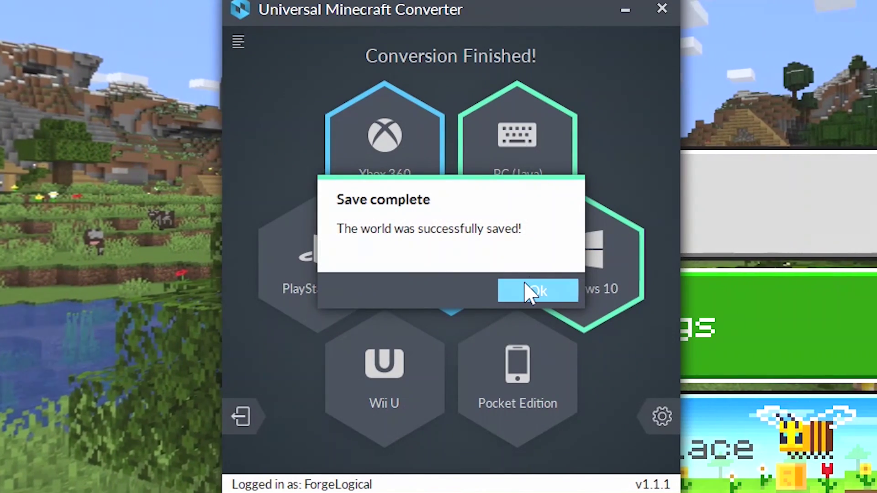
{"action": "left_click", "coordinate": [530, 292]}
Step: Save the Windows 10 version of ANDROMEDA into Windows 10 Minecraft
{"action": "left_click", "coordinate": [589, 255]}
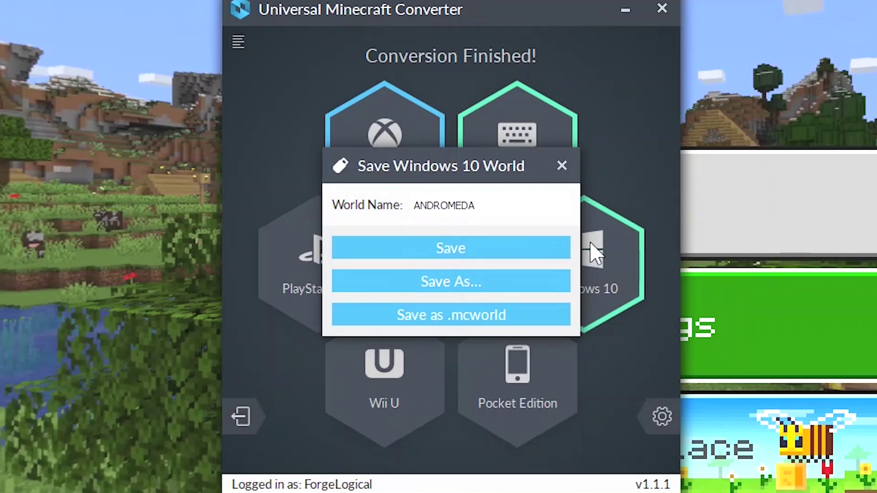
{"action": "left_click", "coordinate": [472, 245]}
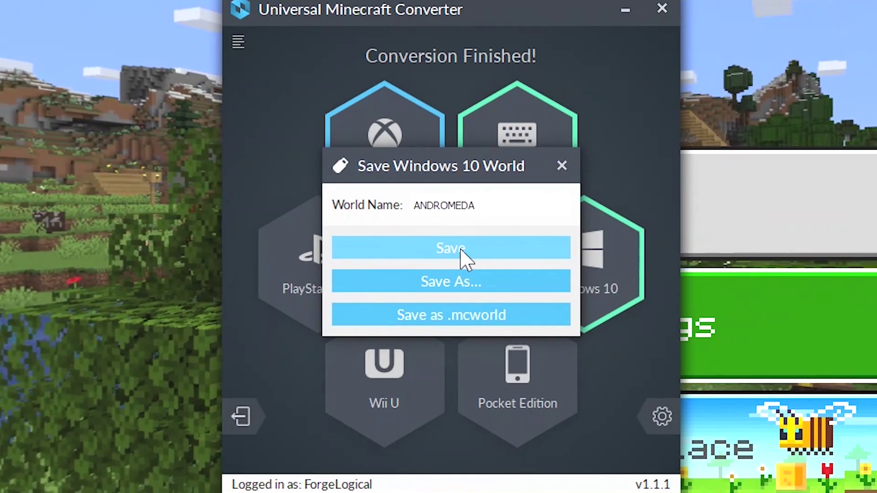
{"action": "left_click", "coordinate": [464, 257]}
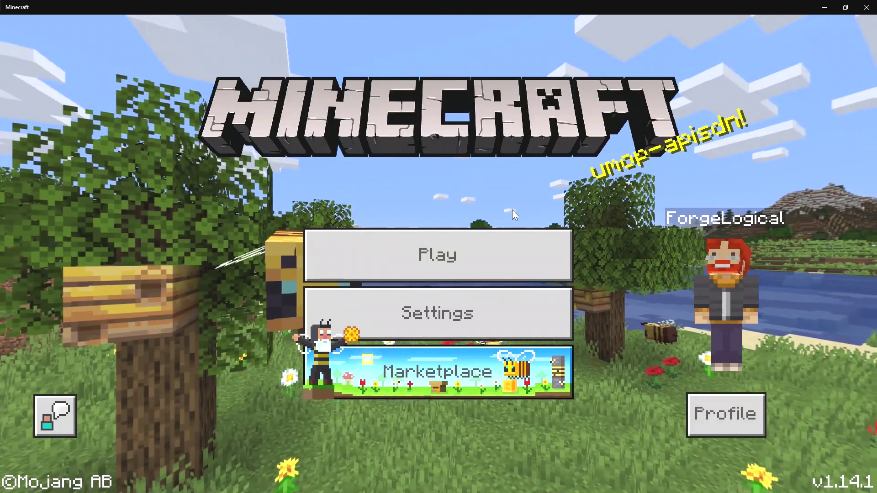
Step: Load ANDROMEDA and fly past its ice arch, white tower, nether-brick pole and striped bridge
{"action": "left_click", "coordinate": [465, 248]}
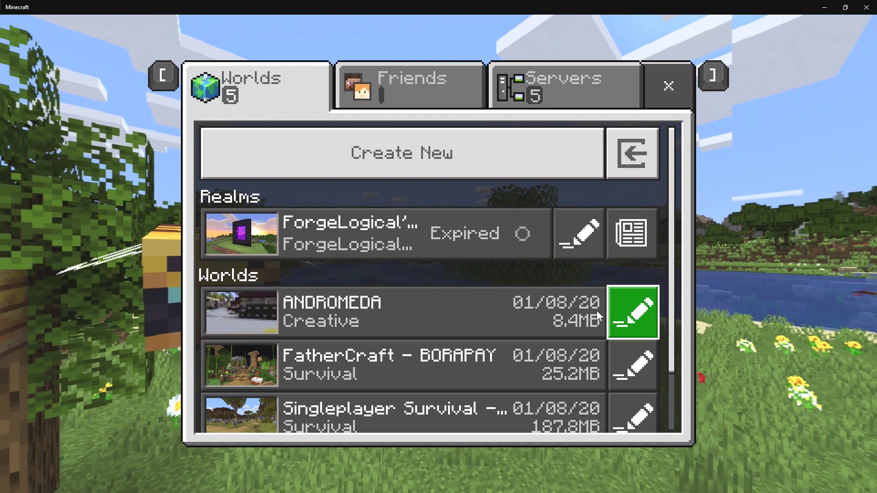
{"action": "left_click", "coordinate": [436, 312]}
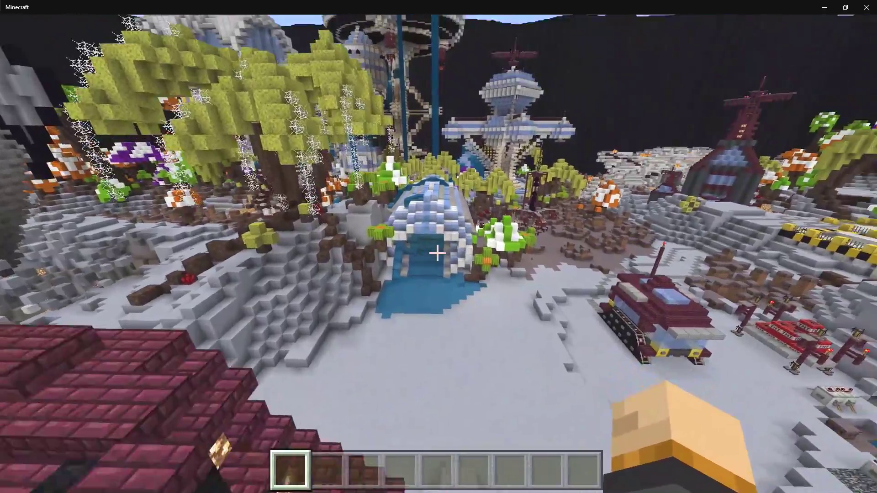
{"action": "key", "text": "w"}
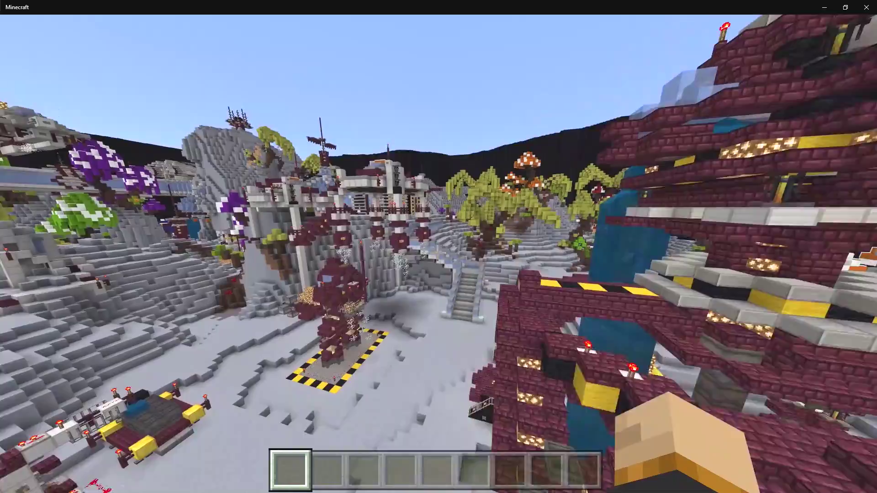
{"action": "key", "text": "w"}
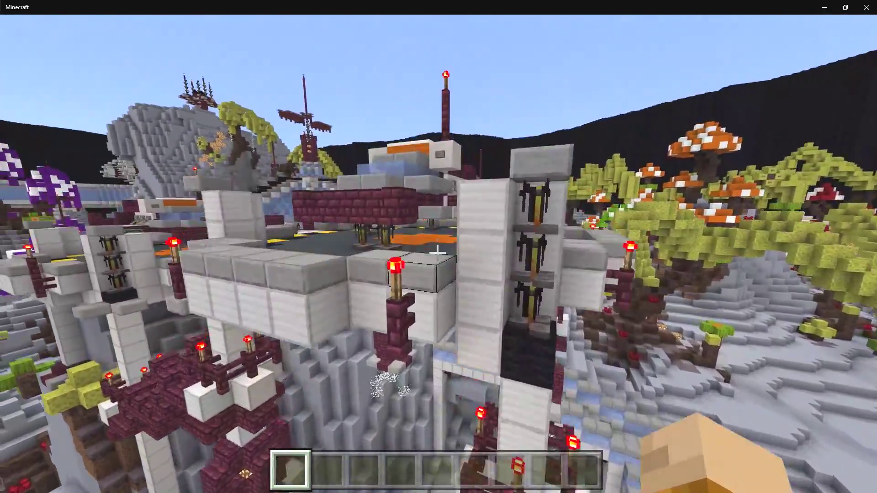
{"action": "key", "text": "s"}
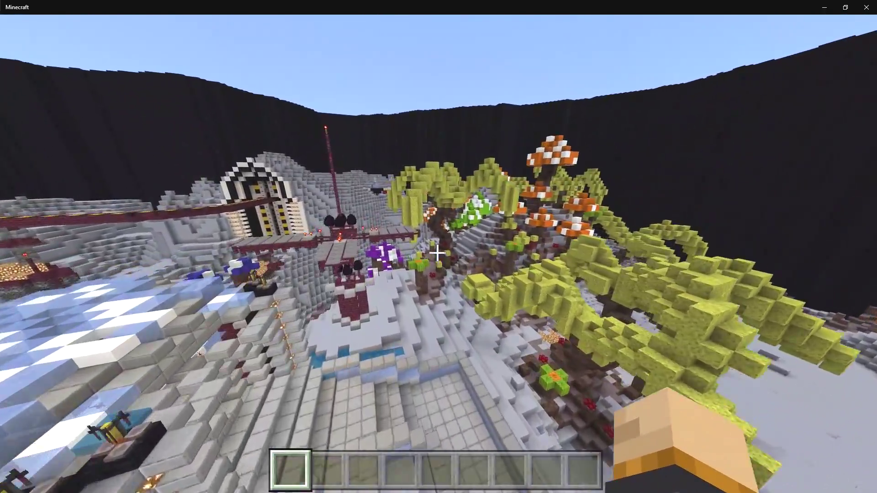
{"action": "key", "text": "w"}
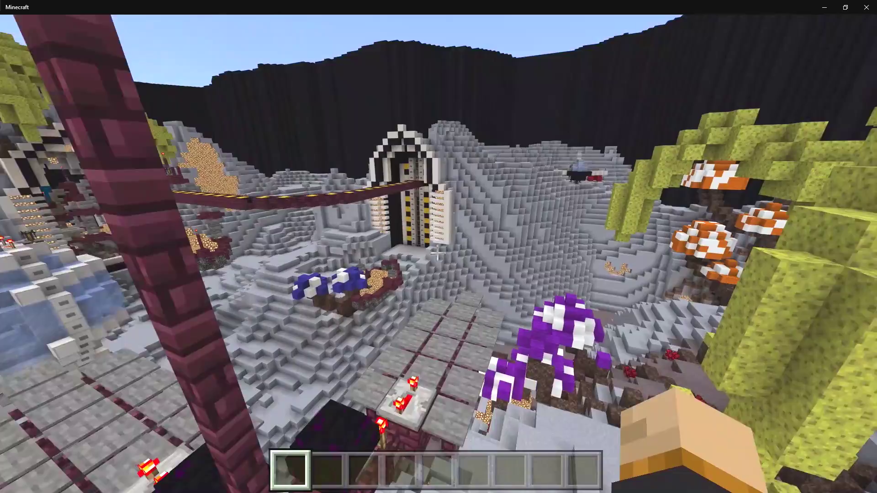
{"action": "key", "text": "w"}
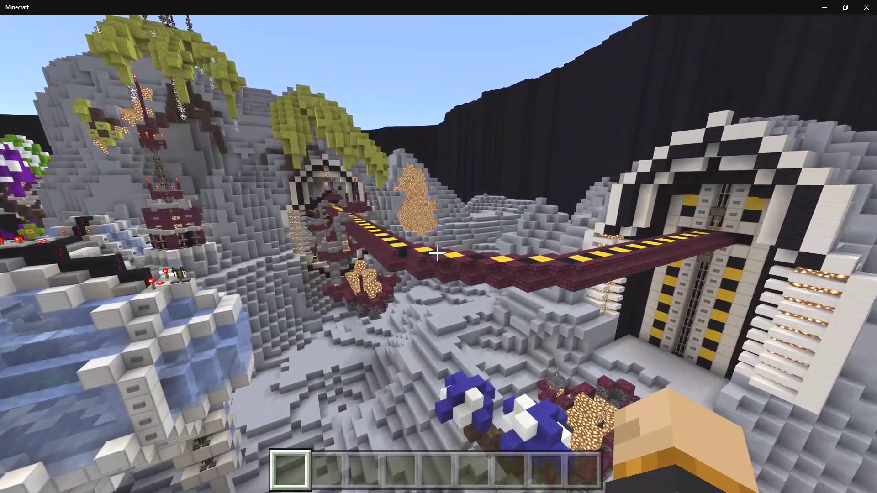
{"action": "key", "text": "w"}
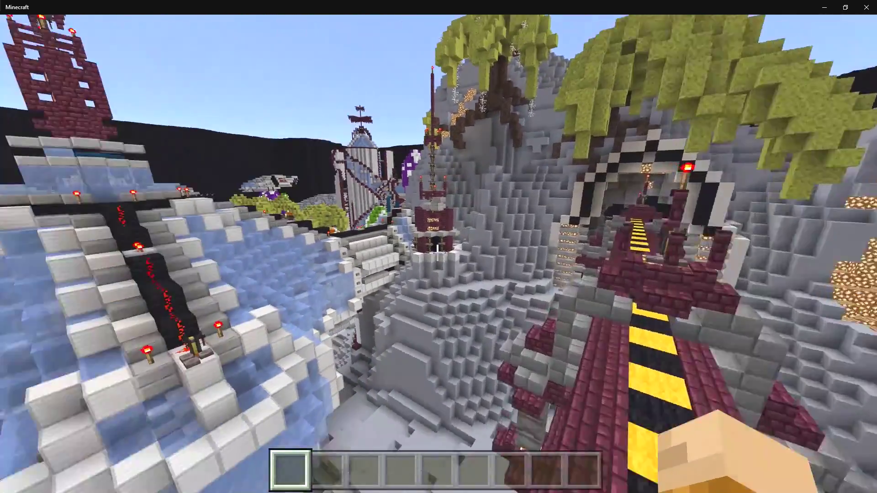
{"action": "key", "text": "w"}
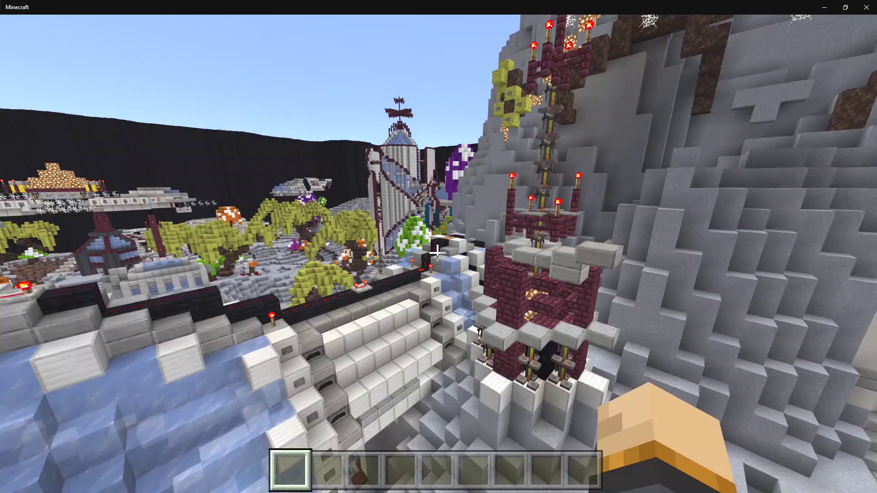
{"action": "key", "text": "w"}
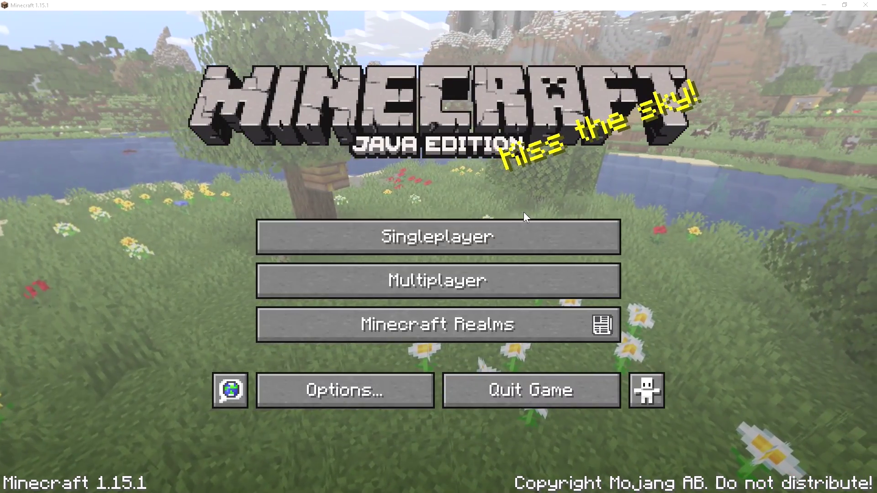
Step: Load ANDROMEDA from Singleplayer despite the older-version warning and fly over its snowy forest and space builds
{"action": "left_click", "coordinate": [510, 229]}
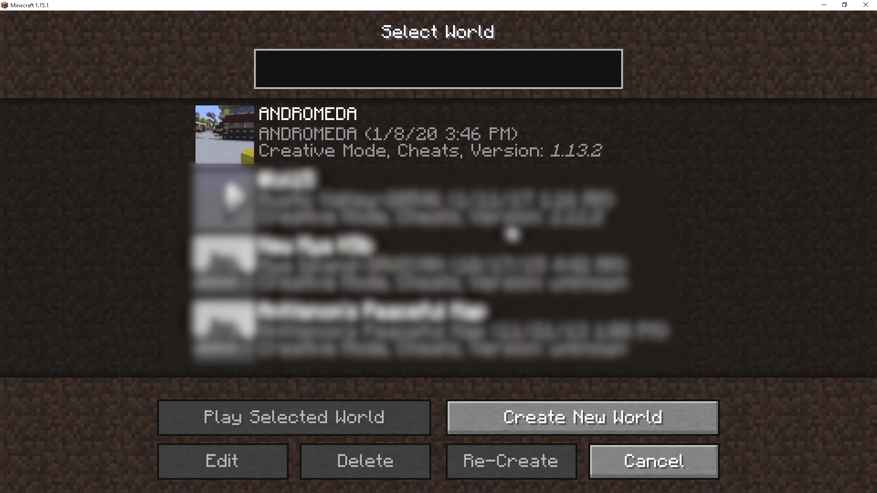
{"action": "left_click", "coordinate": [236, 132]}
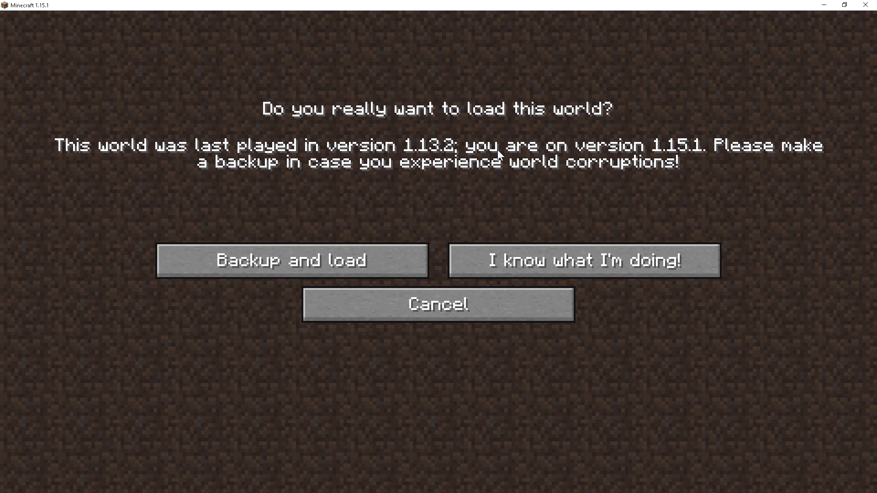
{"action": "left_click", "coordinate": [584, 260]}
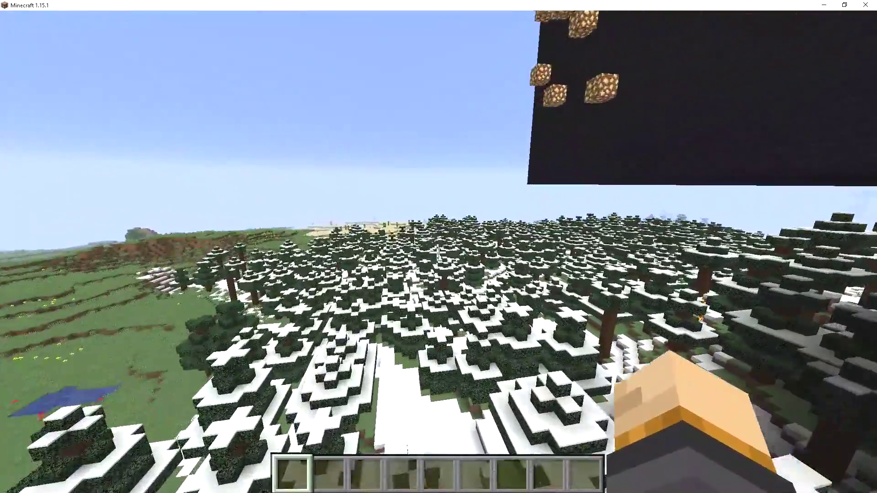
{"action": "key", "text": "w"}
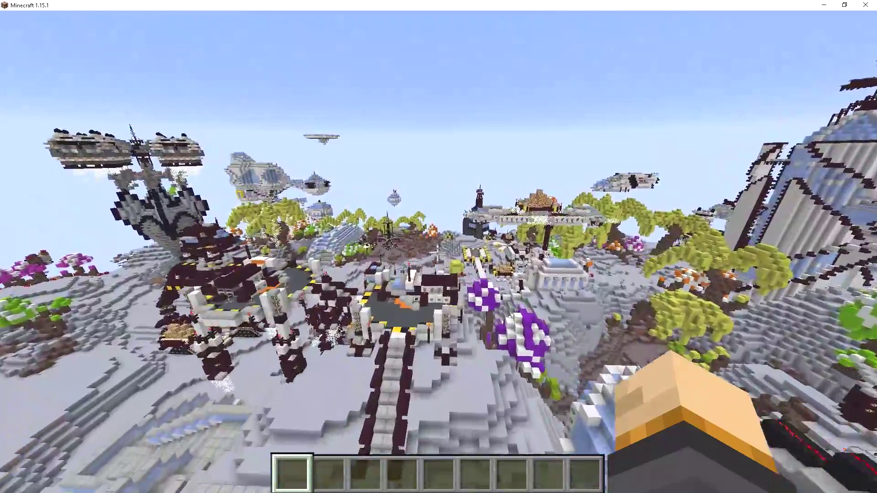
{"action": "key", "text": "w"}
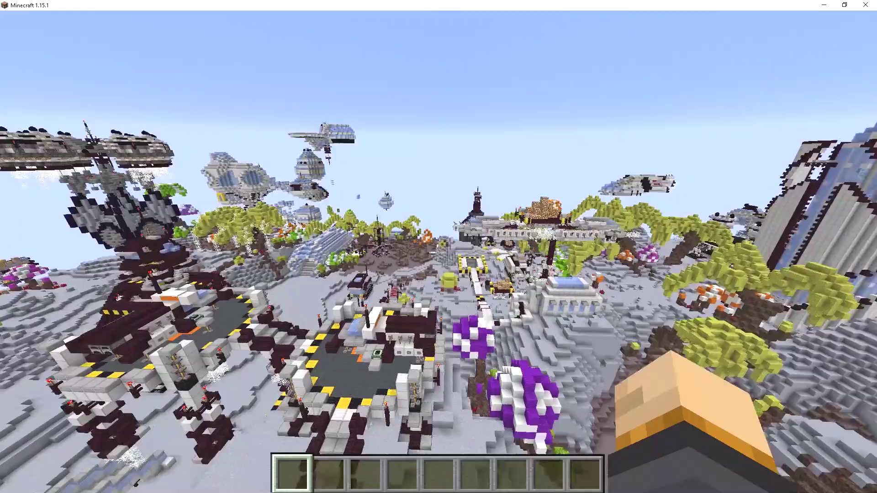
{"action": "key", "text": "w"}
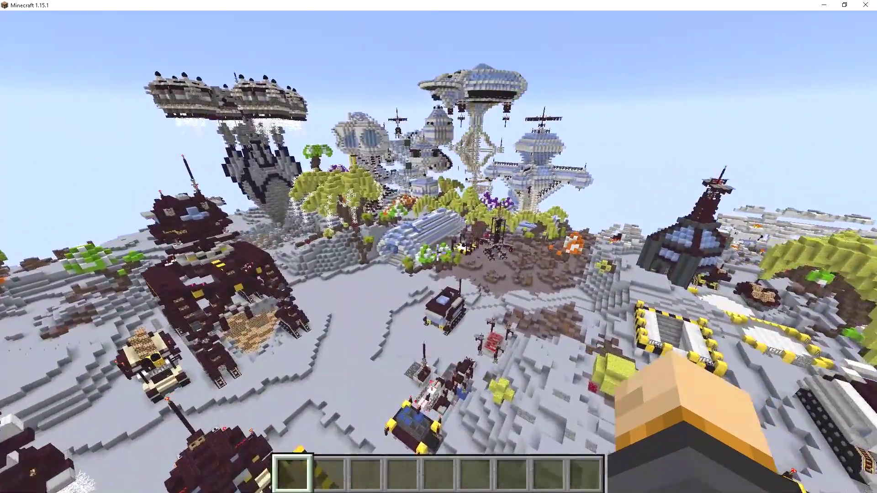
{"action": "key", "text": "w"}
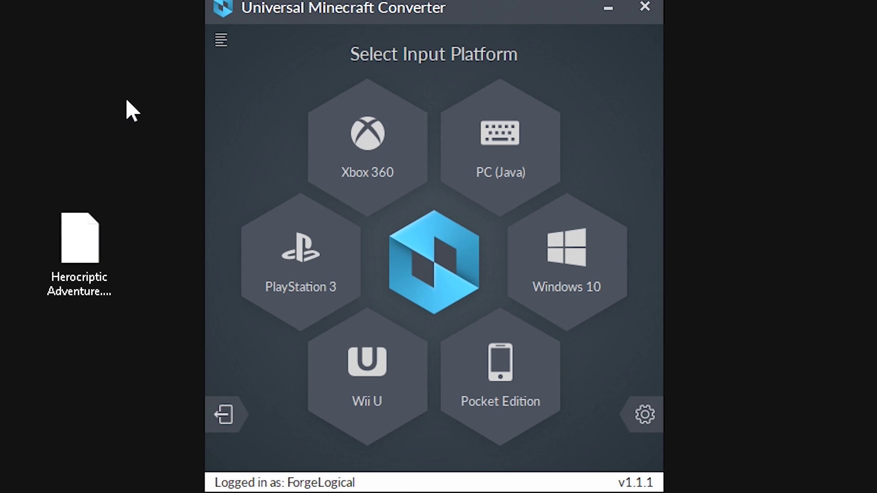
Step: Open Herocriptic Adventure.bin as an Xbox 360 world, then switch to Java and select AntVenom's Peaceful Map
{"action": "left_click", "coordinate": [86, 252]}
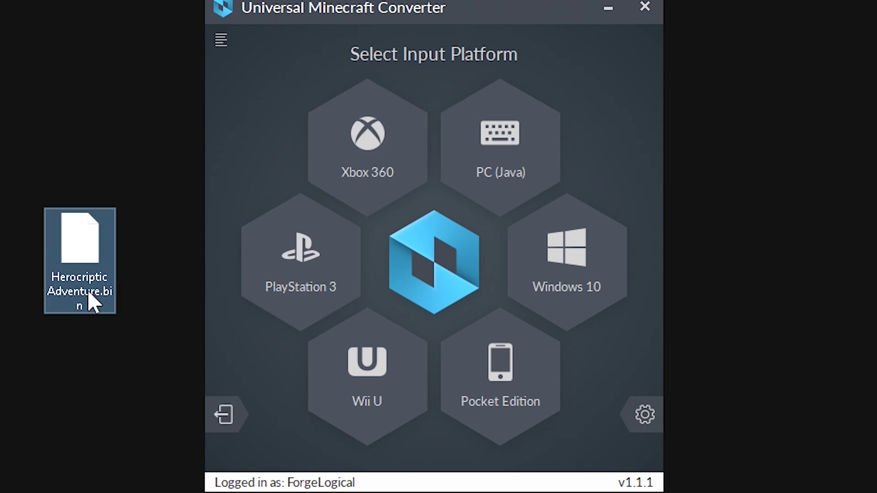
{"action": "left_click", "coordinate": [369, 191]}
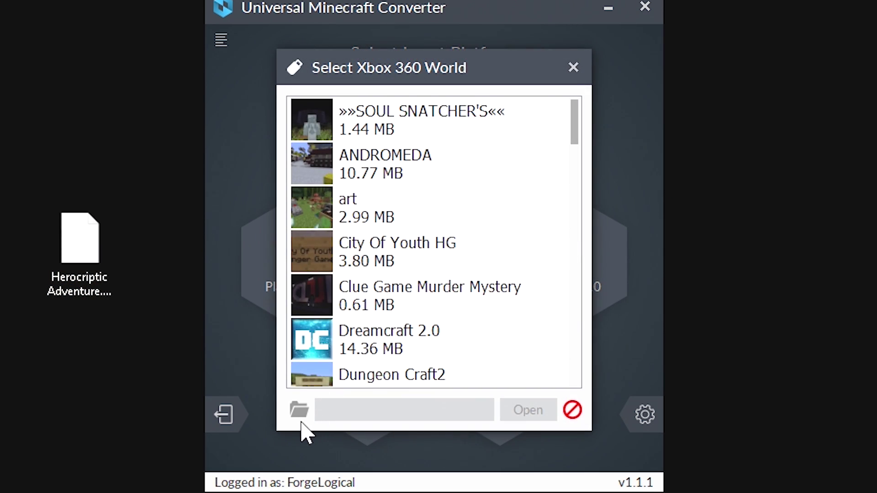
{"action": "left_click", "coordinate": [299, 410]}
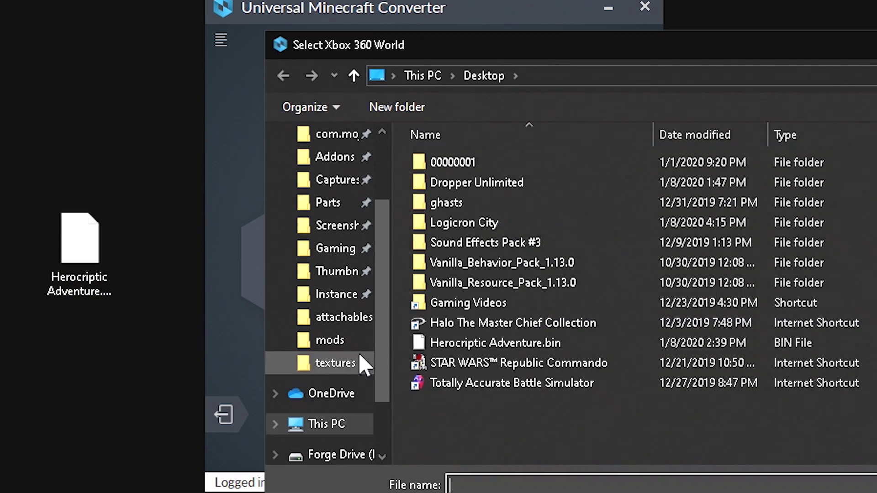
{"action": "double_click", "coordinate": [460, 344]}
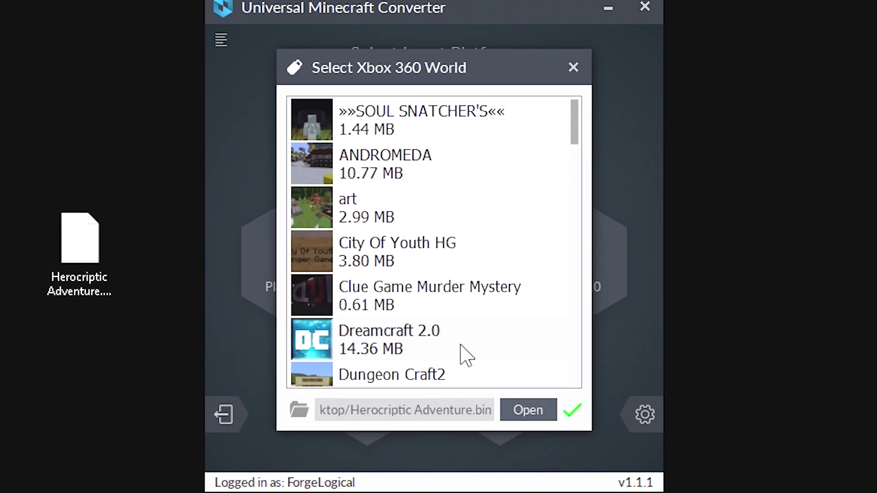
{"action": "left_click", "coordinate": [529, 410]}
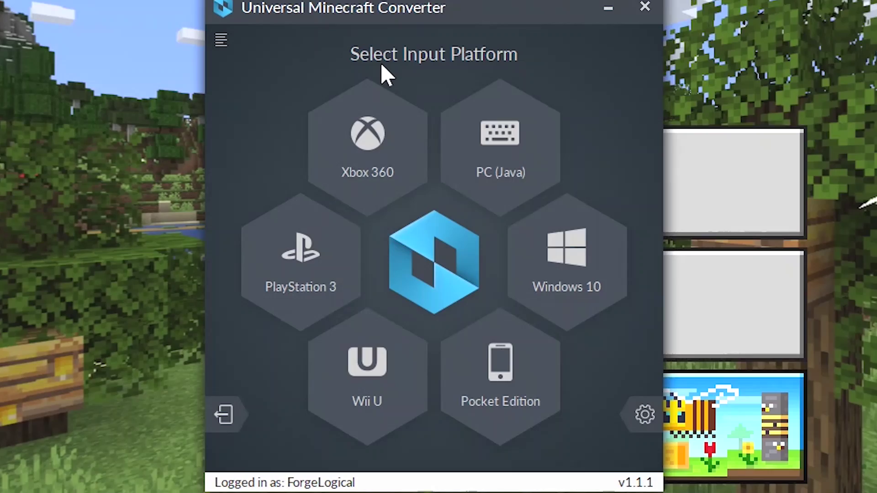
{"action": "left_click", "coordinate": [515, 164]}
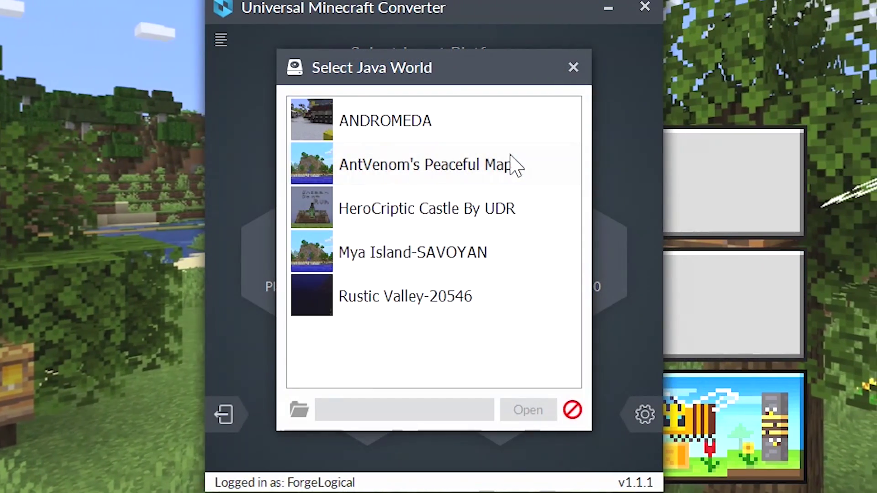
{"action": "left_click", "coordinate": [459, 168]}
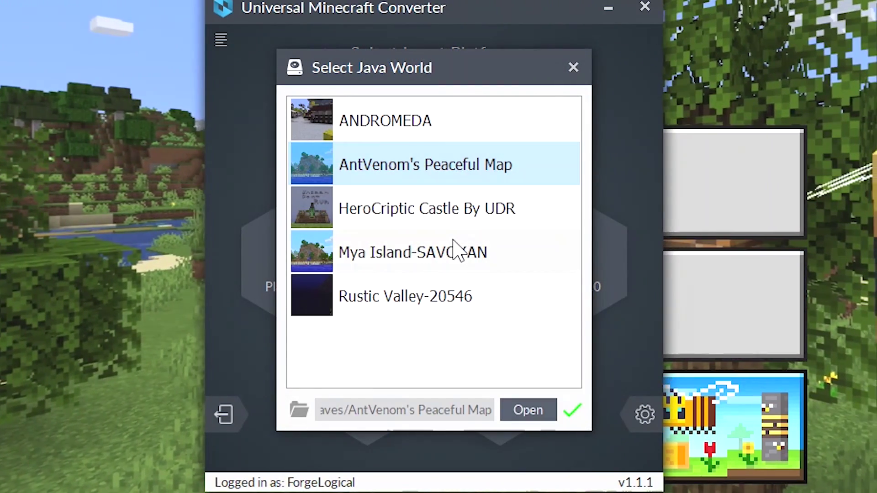
Step: Open AntVenom's Peaceful Map, choose Windows 10 as output and start converting
{"action": "left_click", "coordinate": [531, 412]}
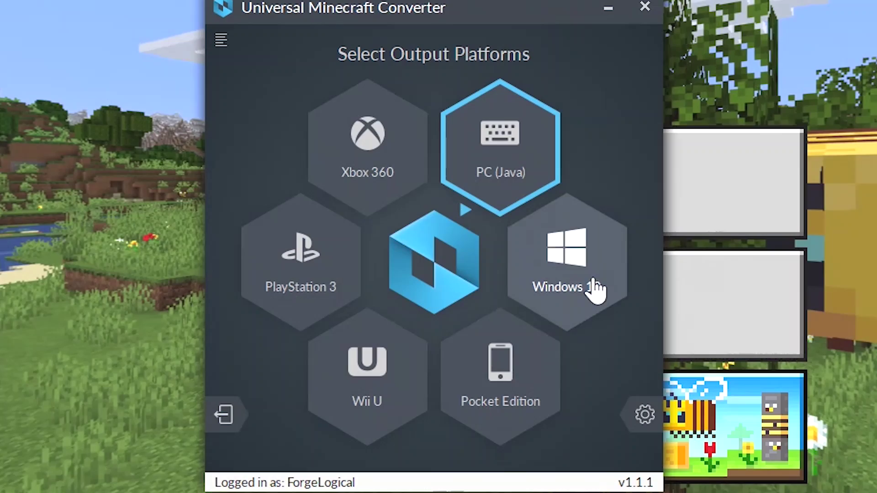
{"action": "left_click", "coordinate": [602, 272]}
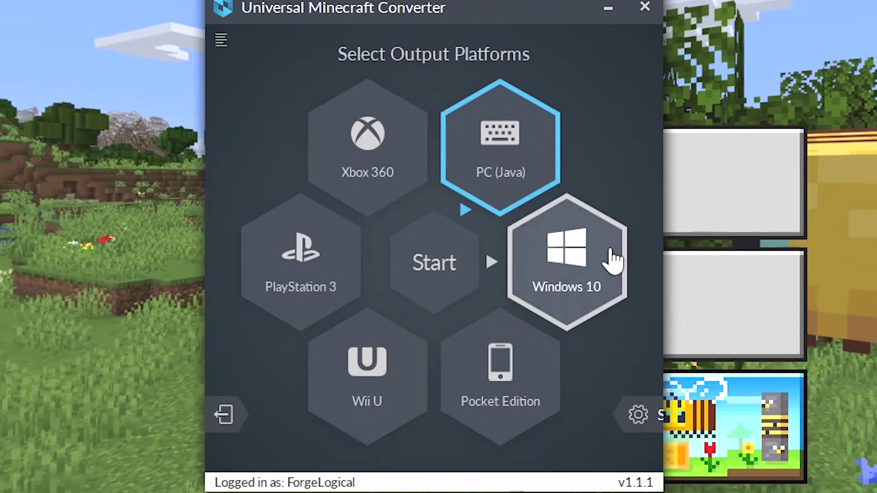
{"action": "left_click", "coordinate": [423, 289]}
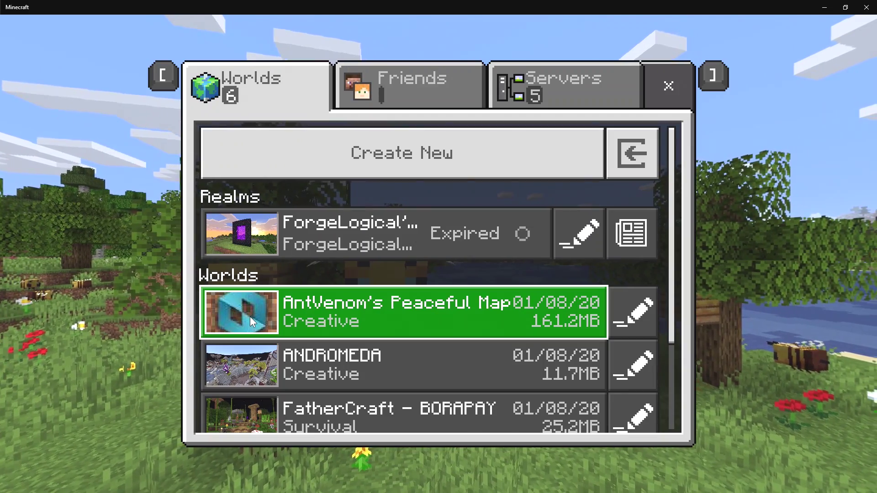
Step: Load AntVenom's Peaceful Map and fly over the Mob Farm, wooden tower, lake bridge and forest
{"action": "left_click", "coordinate": [566, 311]}
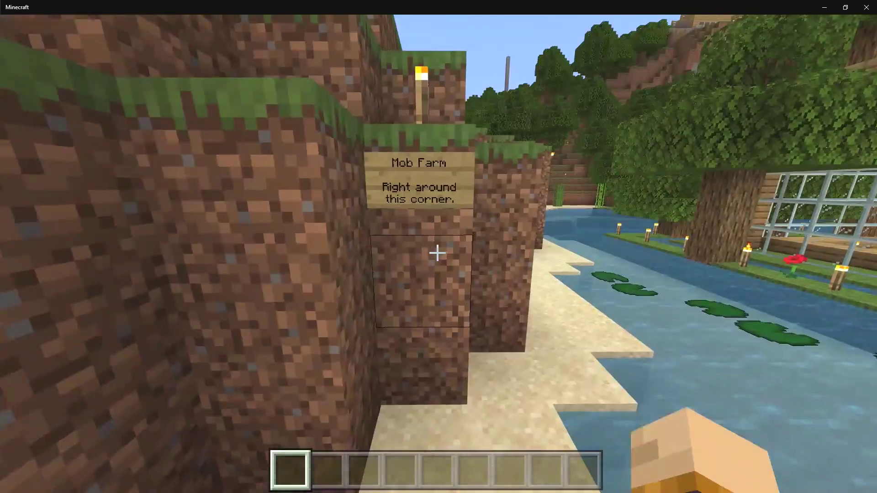
{"action": "key", "text": "w"}
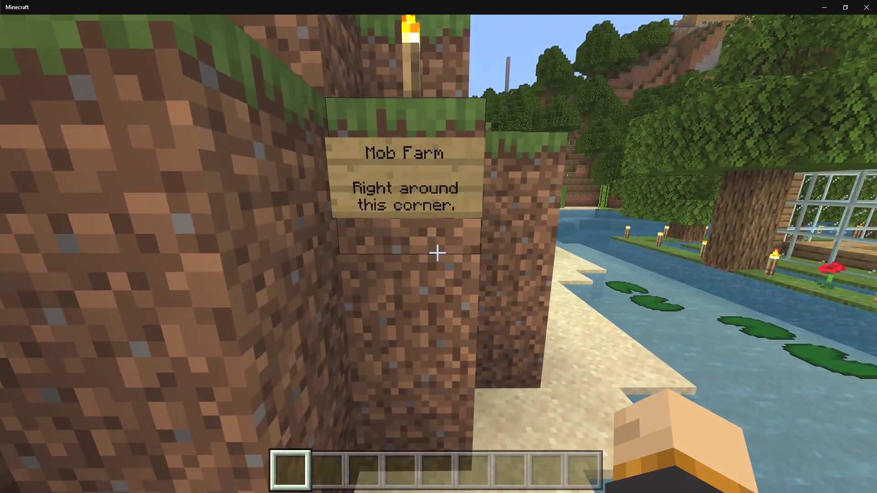
{"action": "key", "text": "w"}
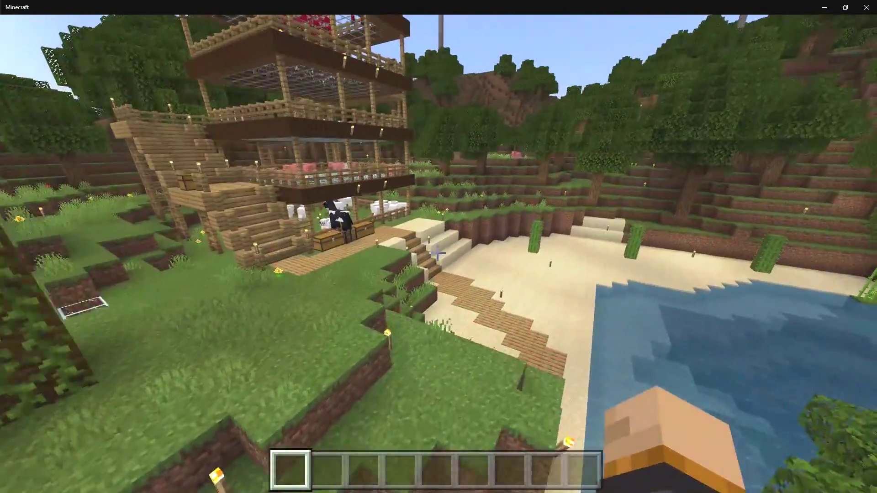
{"action": "key", "text": "s"}
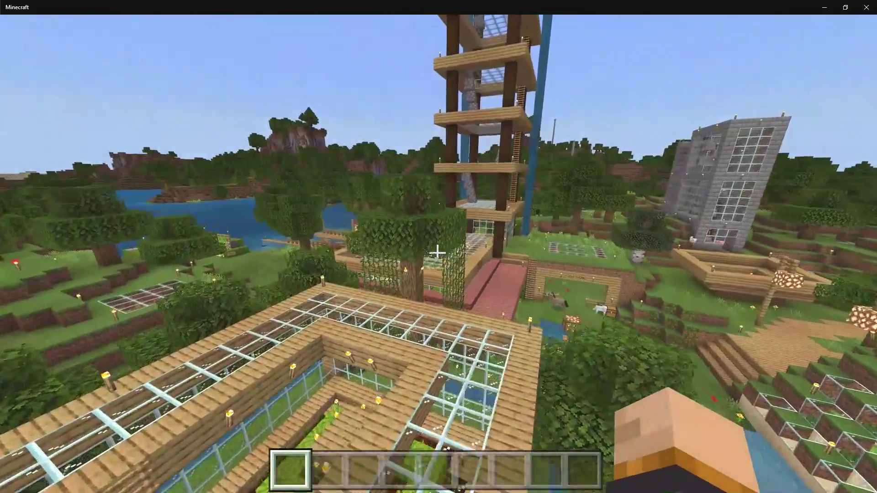
{"action": "key", "text": "w"}
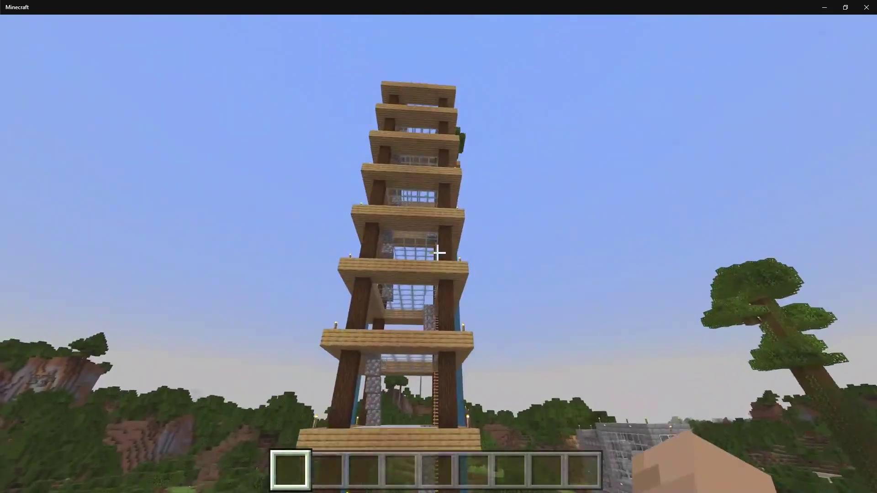
{"action": "key", "text": "w"}
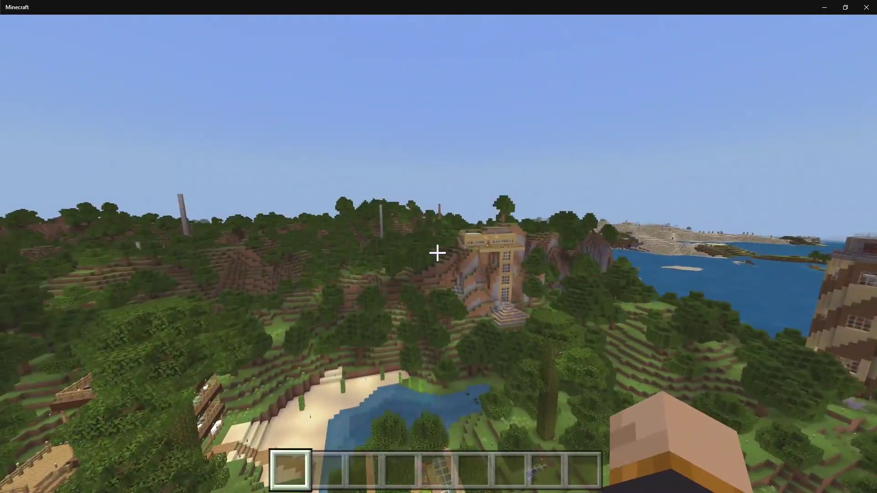
{"action": "key", "text": "w"}
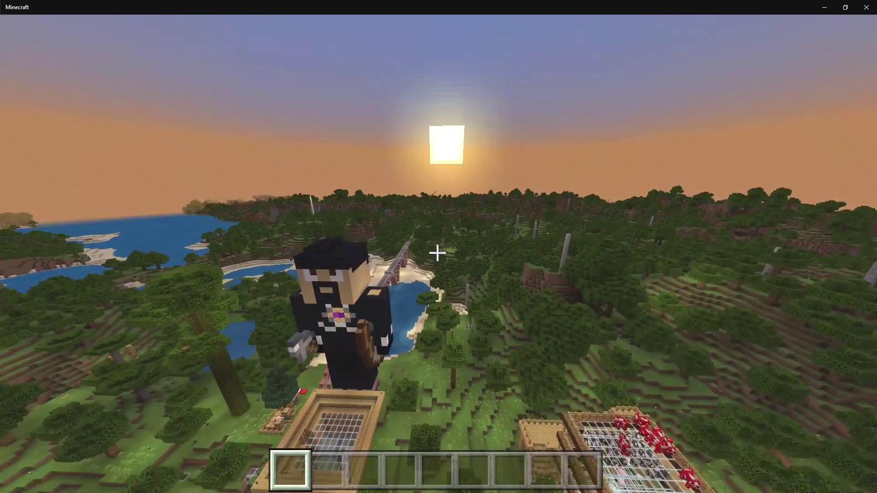
{"action": "key", "text": "w"}
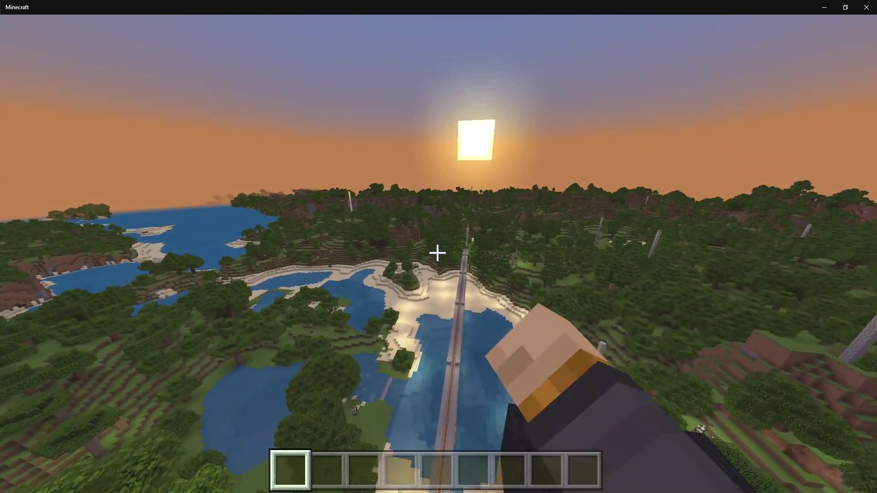
{"action": "key", "text": "w"}
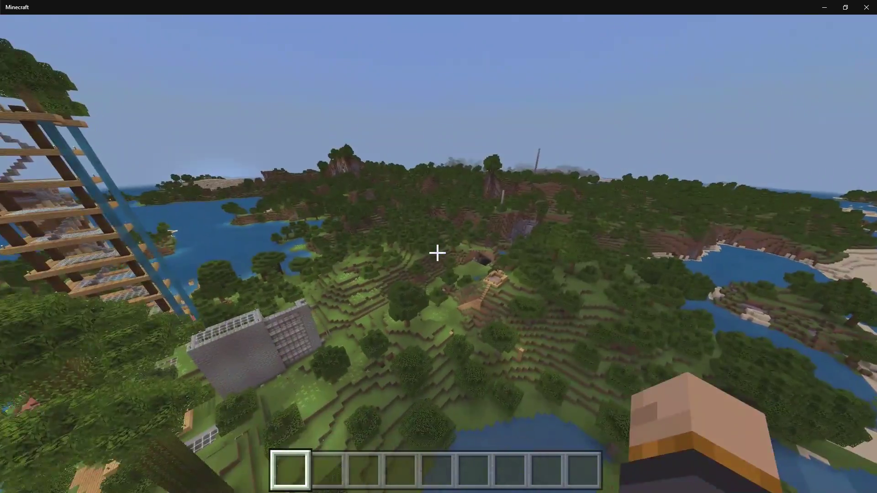
{"action": "key", "text": "w"}
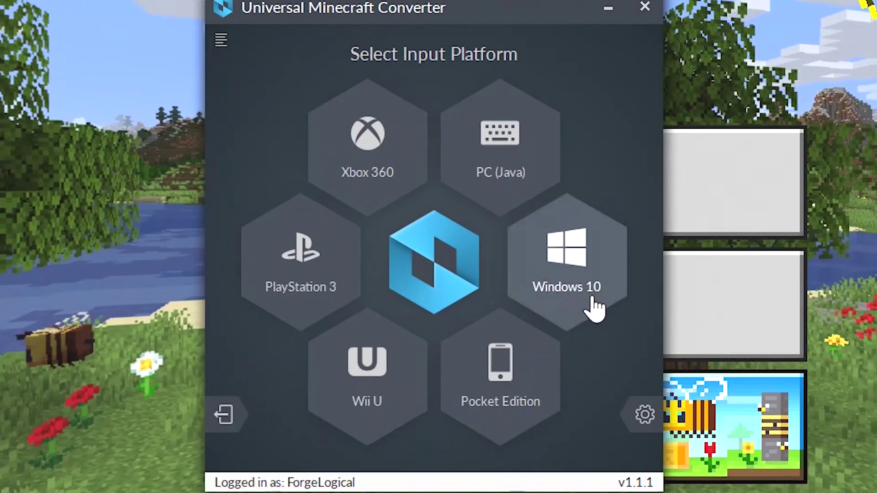
Step: Load Windows 10 world Newisle 1.2 - BLIP NOIR, convert it to Xbox 360, and bring up save options
{"action": "left_click", "coordinate": [592, 300]}
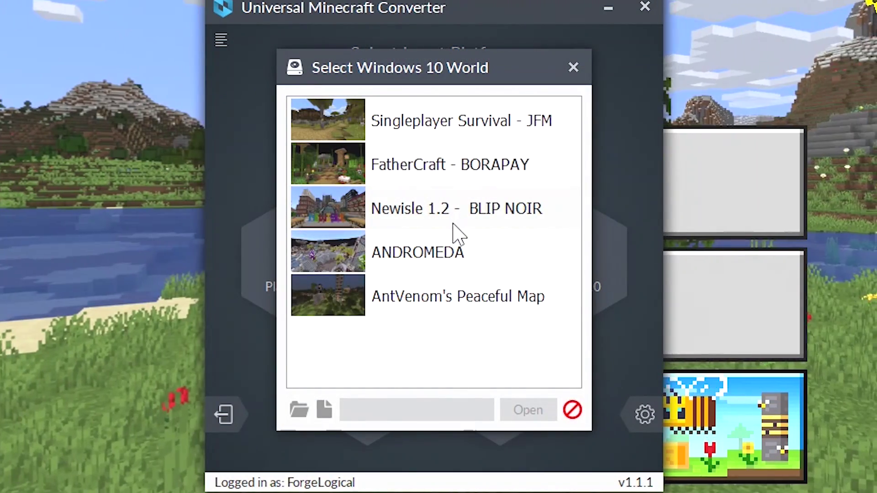
{"action": "left_click", "coordinate": [462, 227]}
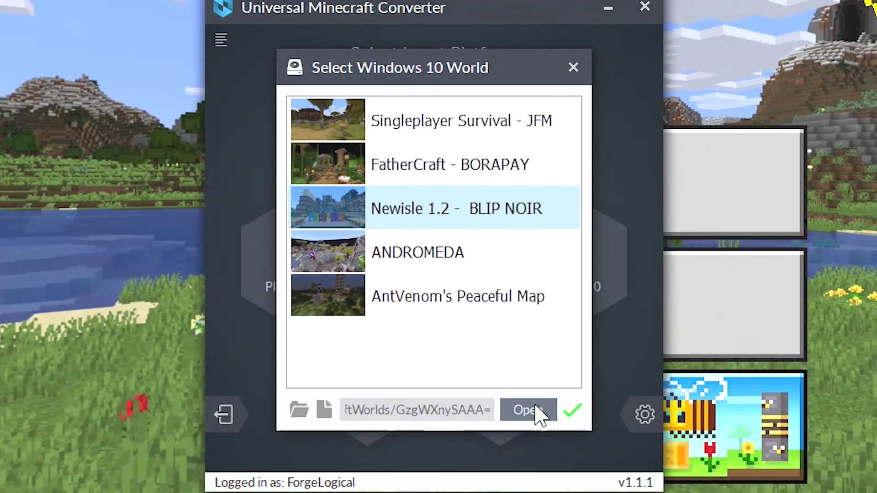
{"action": "left_click", "coordinate": [537, 409]}
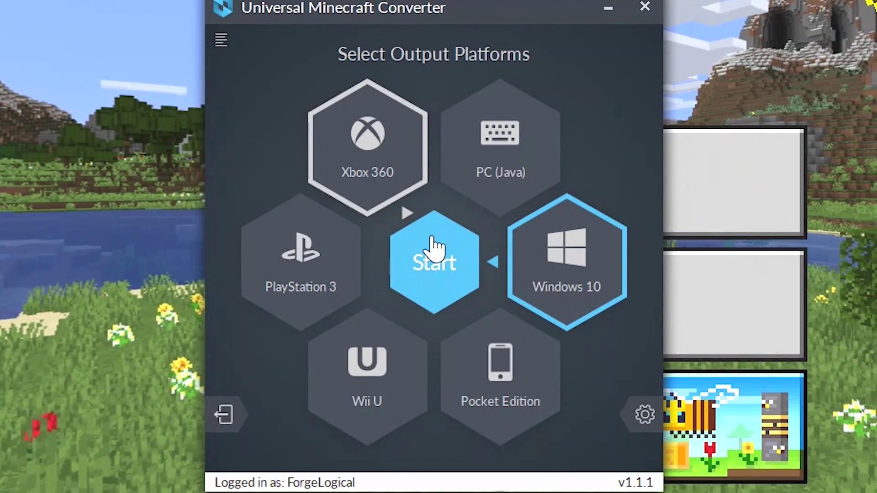
{"action": "left_click", "coordinate": [431, 246]}
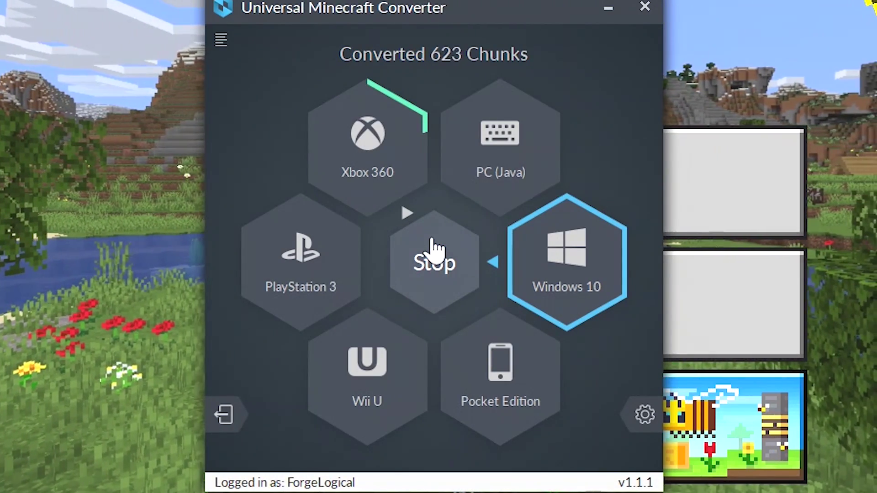
{"action": "left_click", "coordinate": [390, 144]}
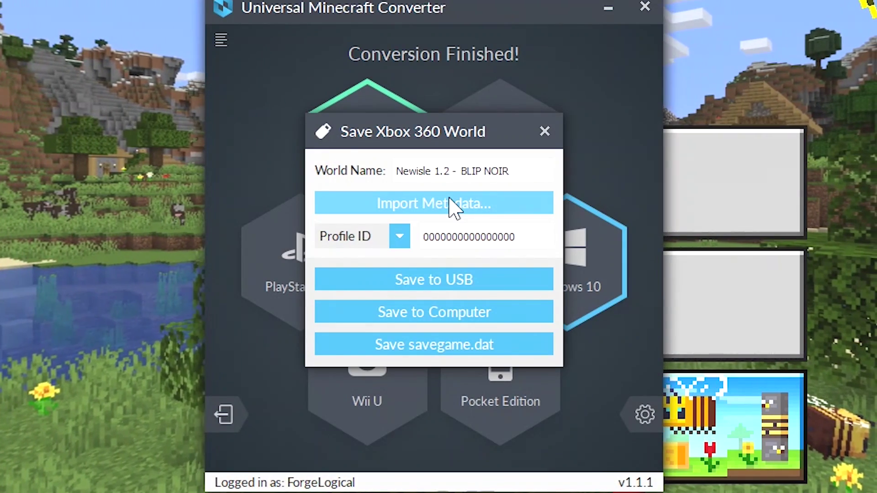
Step: Import metadata from the Xbox 360 world Dreamcraft 2.0 into the converted world
{"action": "left_click", "coordinate": [449, 198]}
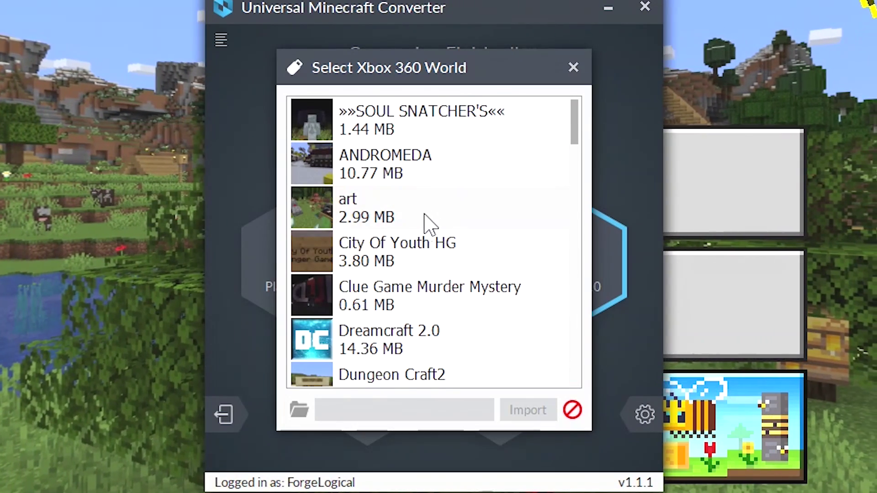
{"action": "left_click", "coordinate": [401, 335]}
{"action": "left_click", "coordinate": [526, 409]}
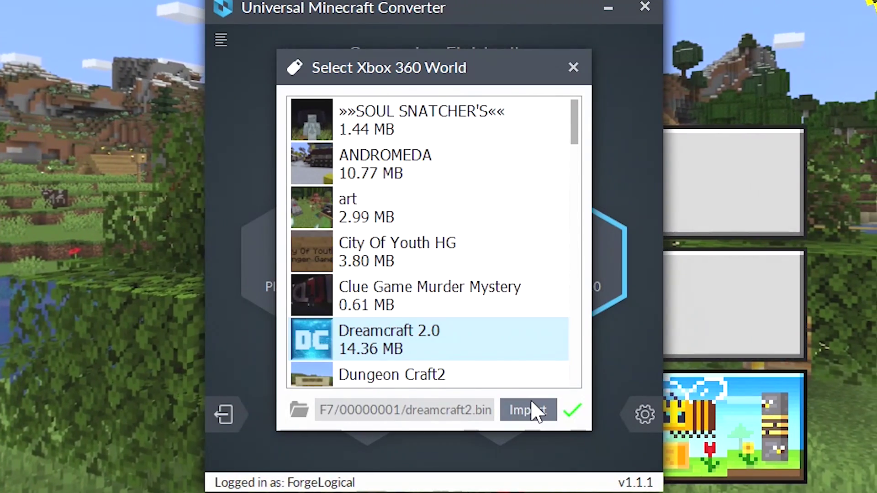
{"action": "left_click", "coordinate": [520, 288]}
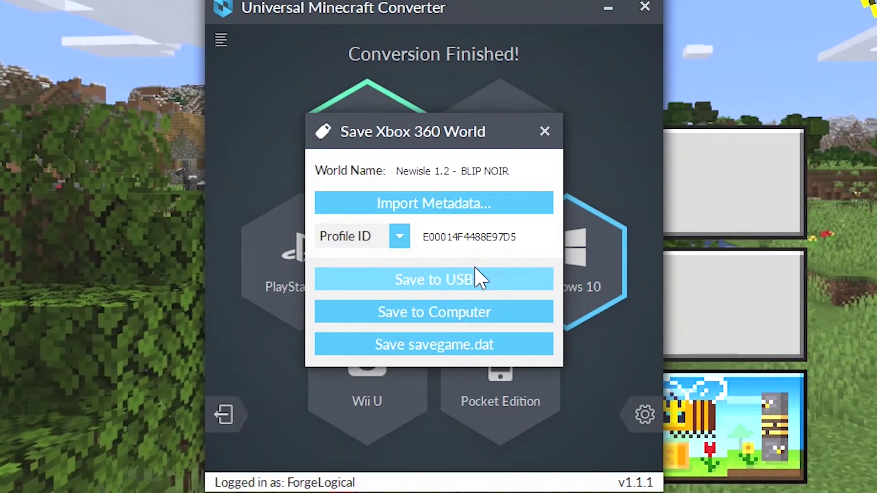
Step: Save the converted world to the USB drive and close the Xbox 360 save window
{"action": "left_click", "coordinate": [475, 277]}
{"action": "left_click", "coordinate": [498, 289]}
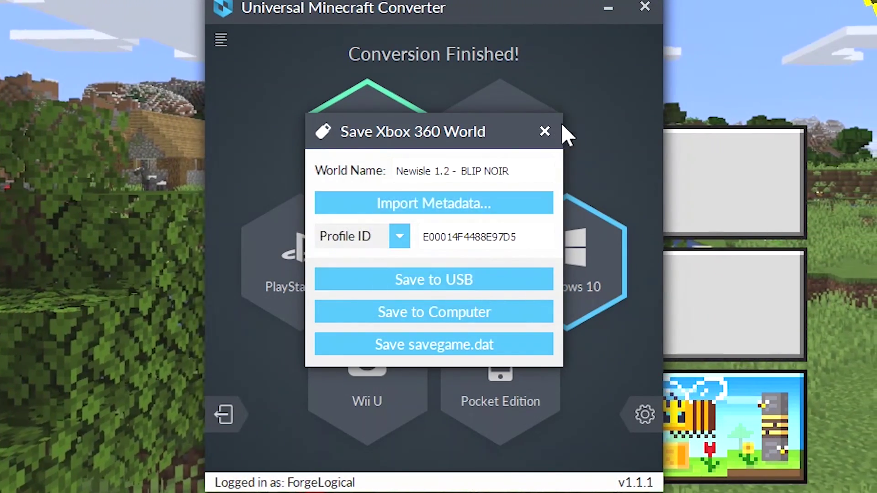
{"action": "left_click", "coordinate": [561, 125]}
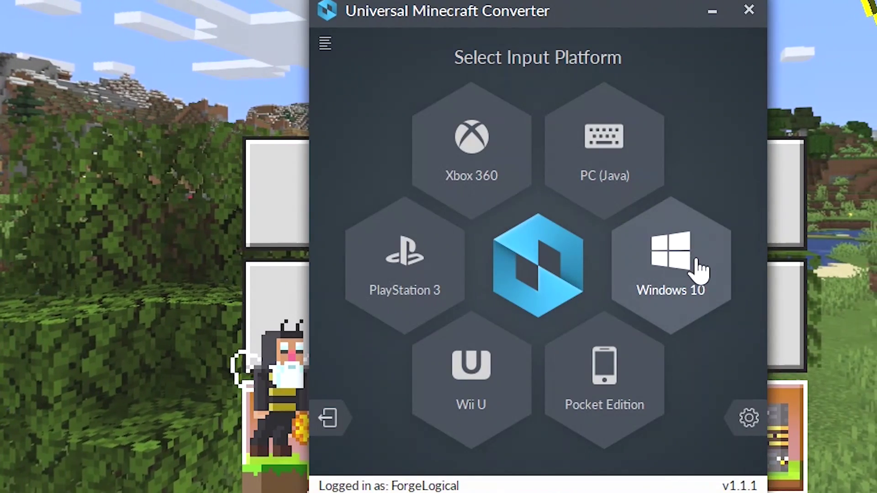
Step: Load the Windows 10 world Newisle 1.2 and convert it to PC (Java) edition
{"action": "left_click", "coordinate": [698, 270]}
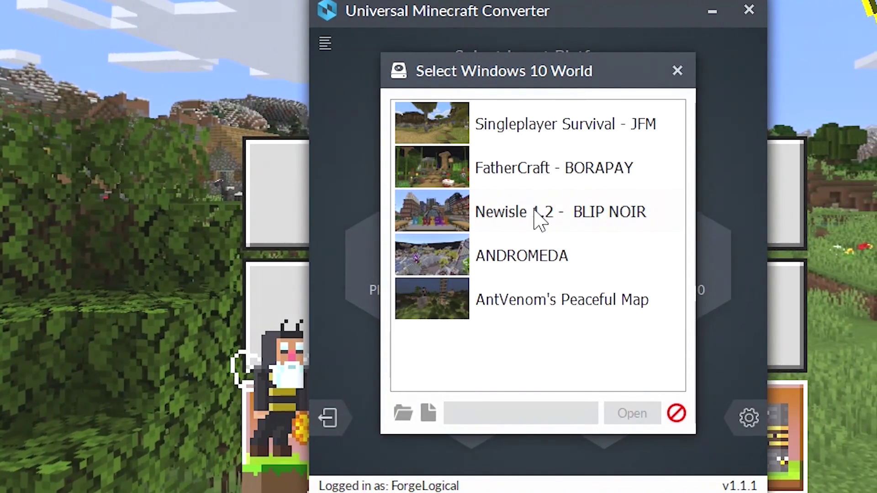
{"action": "left_click", "coordinate": [541, 227]}
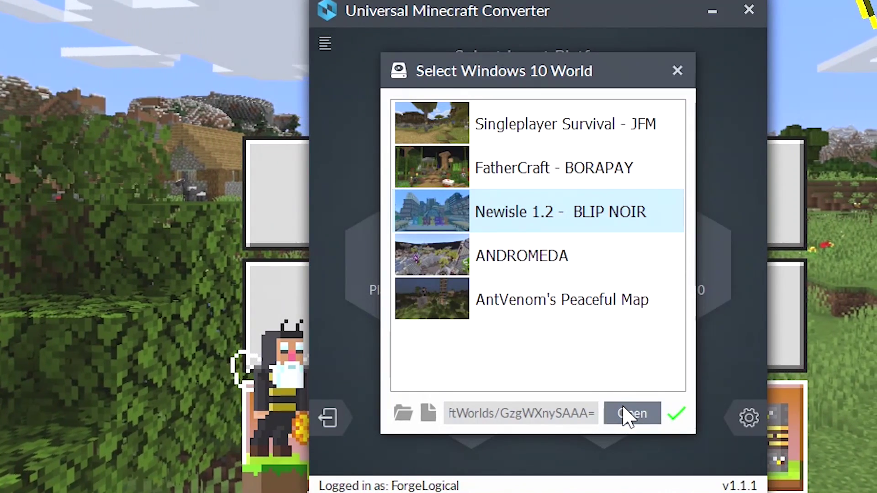
{"action": "left_click", "coordinate": [625, 412]}
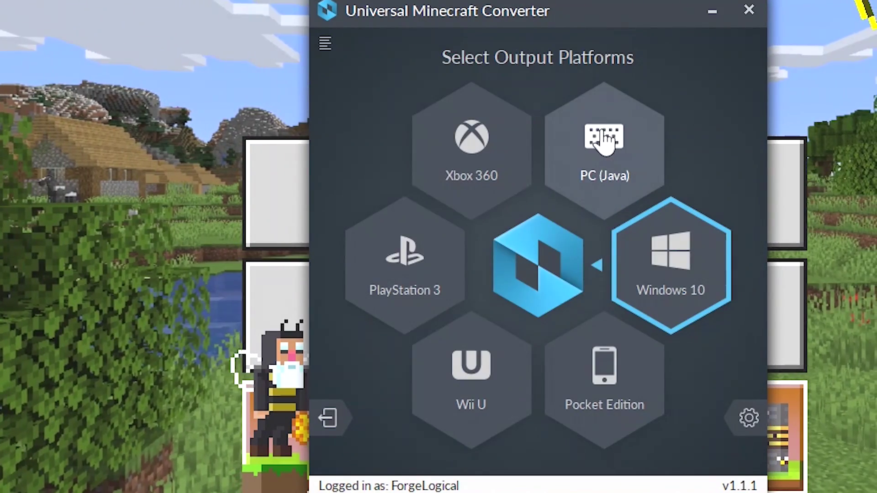
{"action": "left_click", "coordinate": [604, 142]}
{"action": "left_click", "coordinate": [524, 269]}
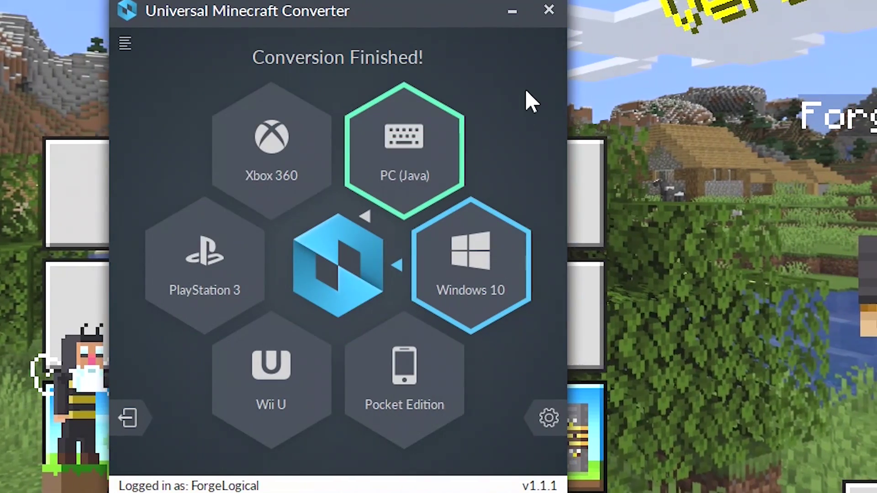
Step: Save the Java world as 'Newisle 1.2 - BLIP NOIR' in the default .minecraft saves folder
{"action": "left_click", "coordinate": [430, 166]}
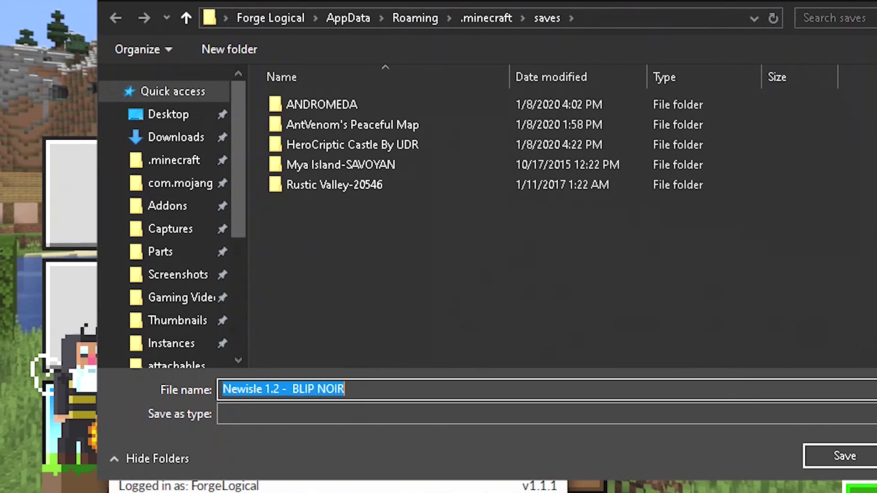
{"action": "left_click", "coordinate": [845, 455]}
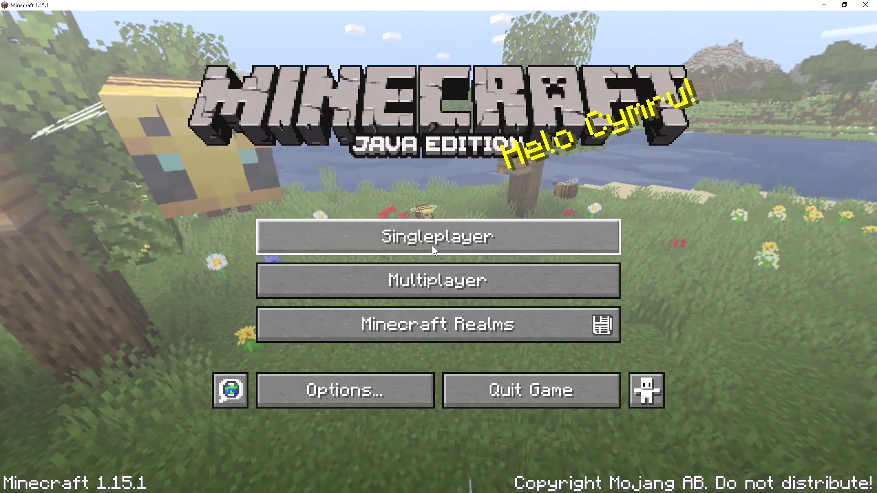
{"action": "left_click", "coordinate": [433, 243]}
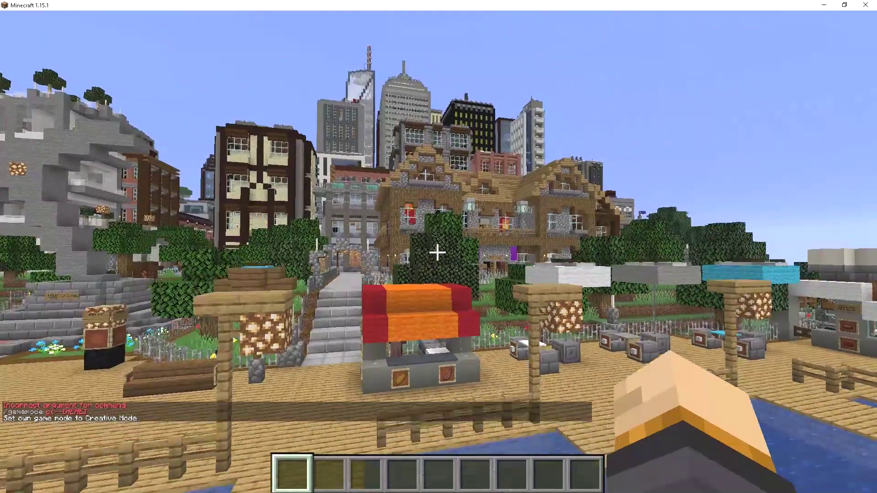
Step: Fly past the brown tower toward the glass skyscrapers and down the street canyon
{"action": "key", "text": "w"}
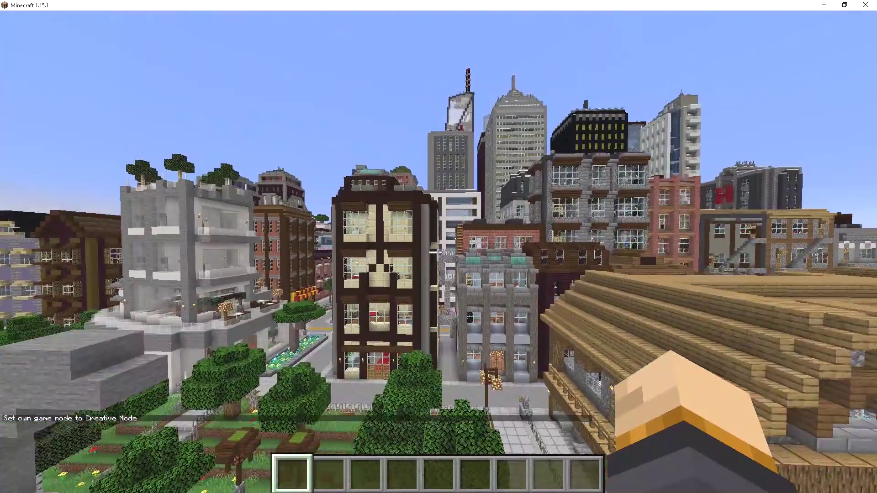
{"action": "key", "text": "w"}
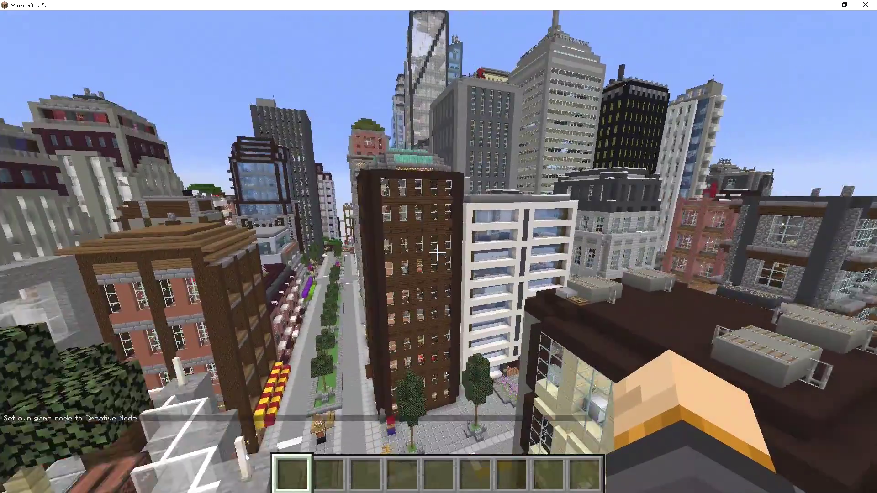
{"action": "key", "text": "w"}
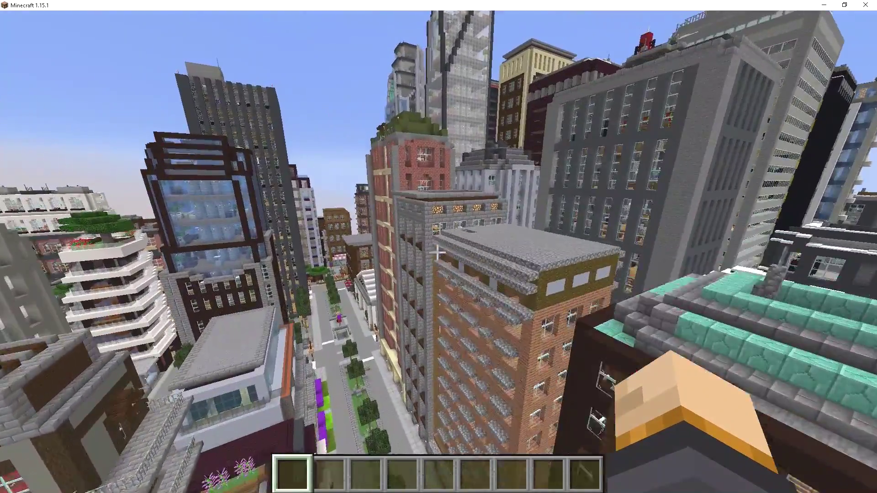
{"action": "key", "text": "w"}
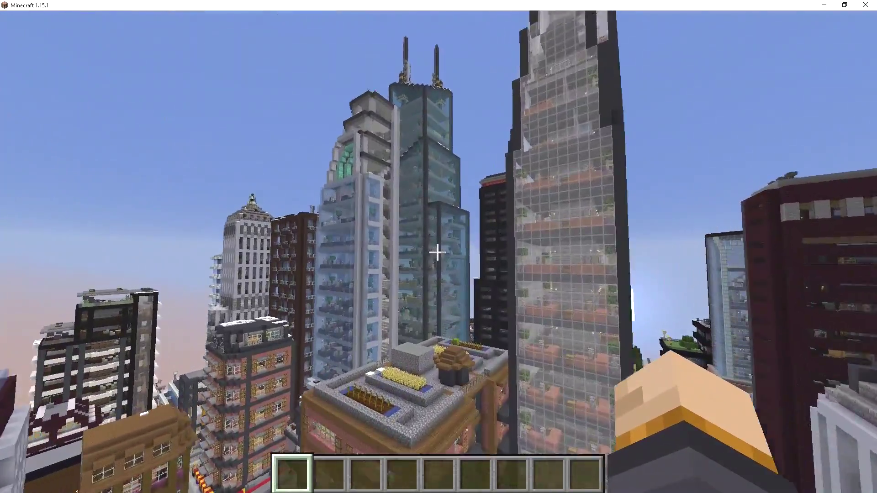
{"action": "key", "text": "w"}
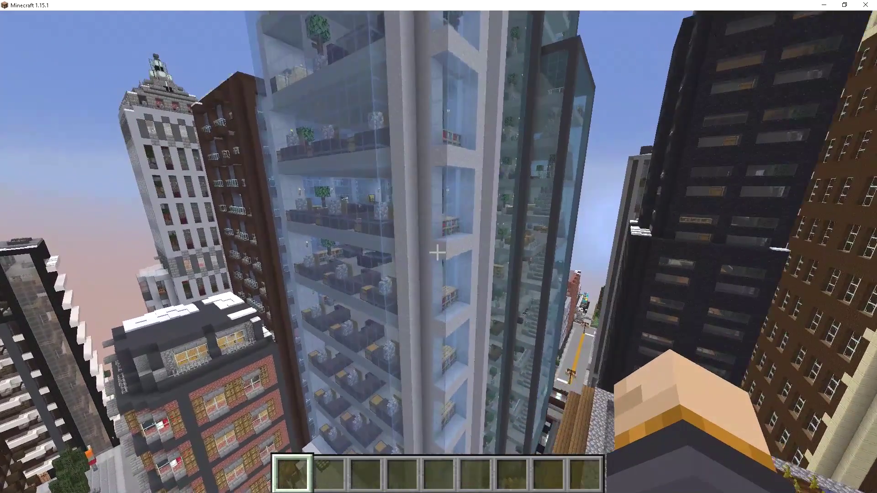
{"action": "key", "text": "w"}
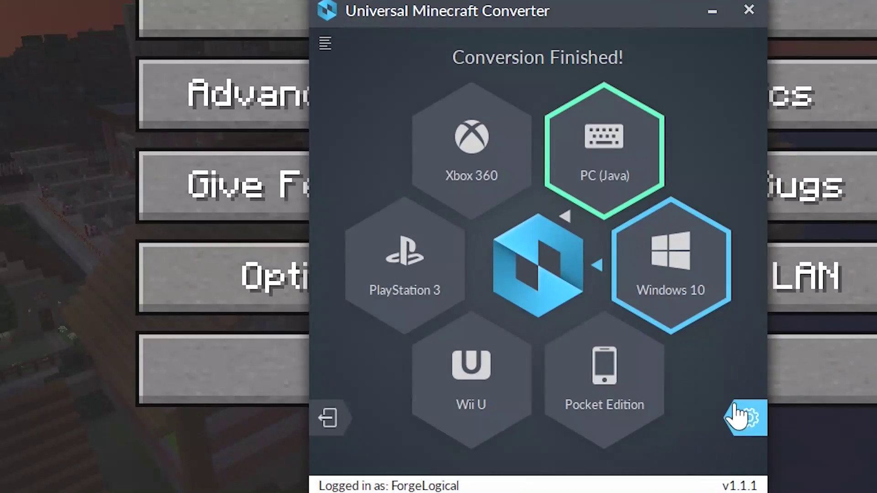
Step: Open the conversion settings, toggle Prune Chunks, and view the End, Nether and Overworld tabs
{"action": "left_click", "coordinate": [744, 422]}
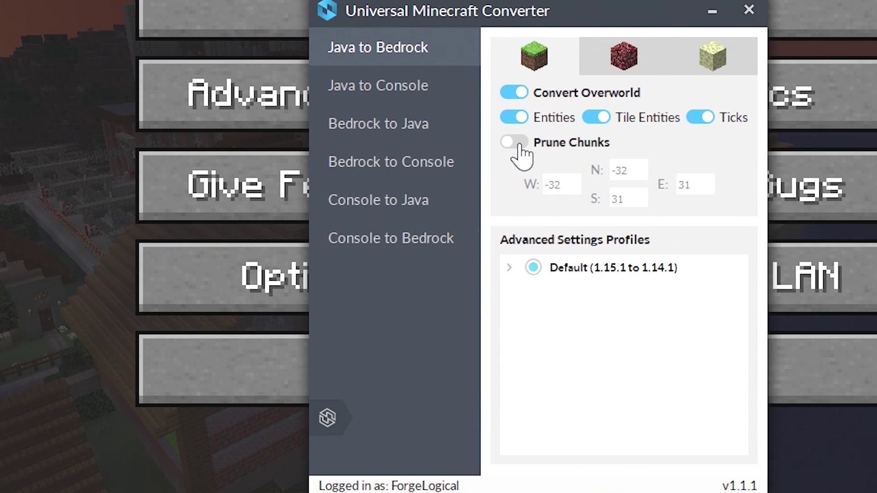
{"action": "left_click", "coordinate": [520, 145]}
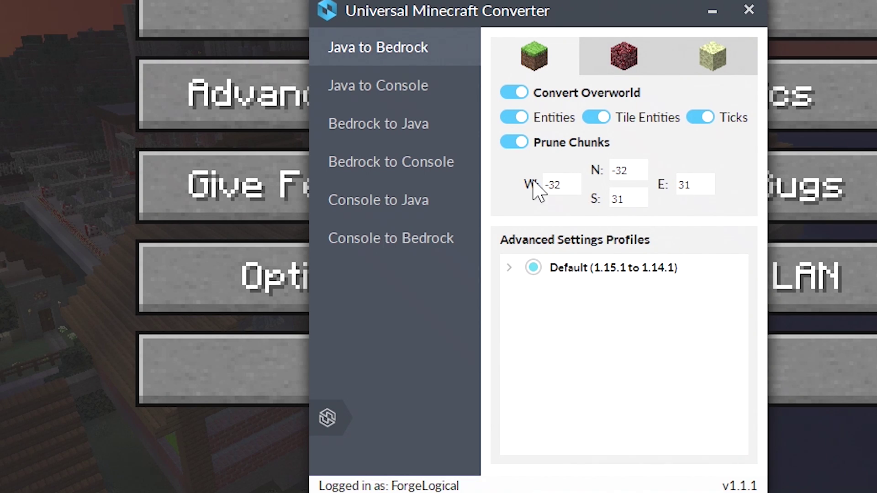
{"action": "left_click", "coordinate": [720, 63]}
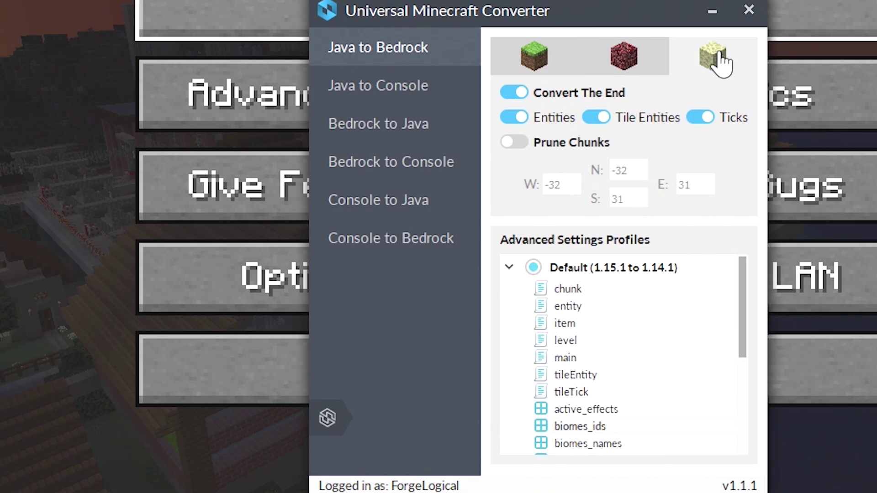
{"action": "left_click", "coordinate": [647, 63]}
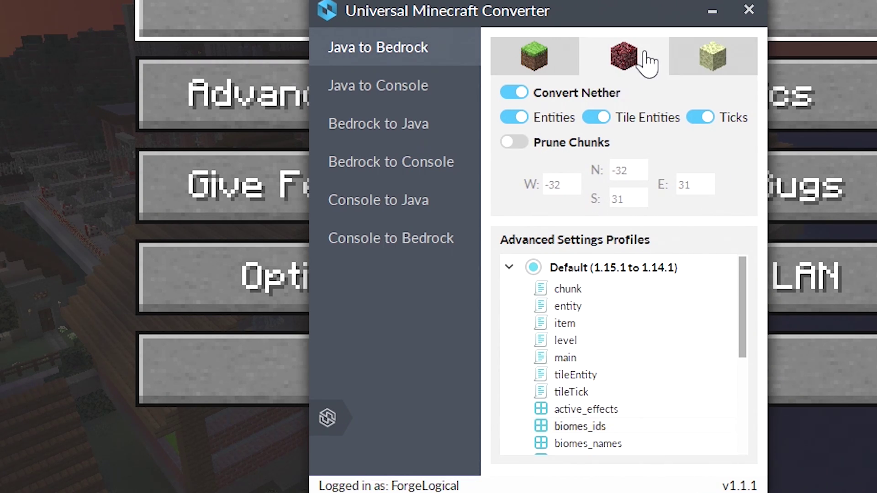
{"action": "left_click", "coordinate": [555, 60]}
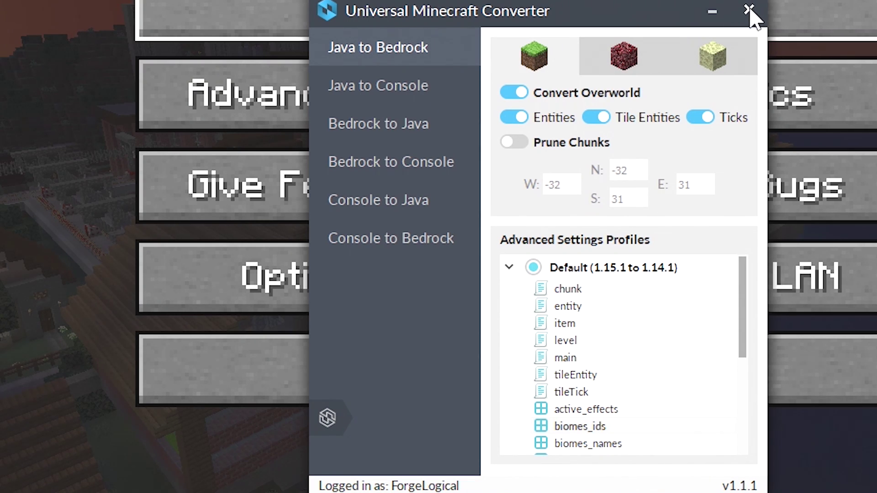
Step: Close the settings panel and reset the converter to the Select Input Platform screen
{"action": "left_click", "coordinate": [325, 419]}
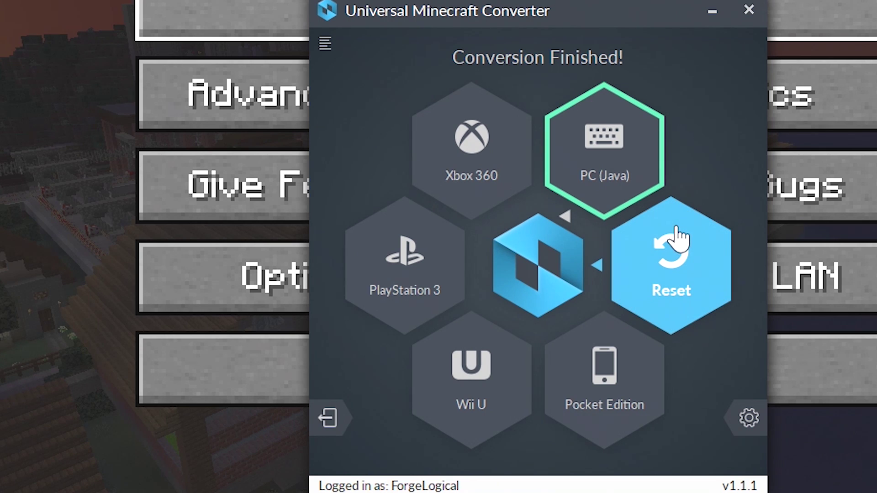
{"action": "left_click", "coordinate": [675, 240]}
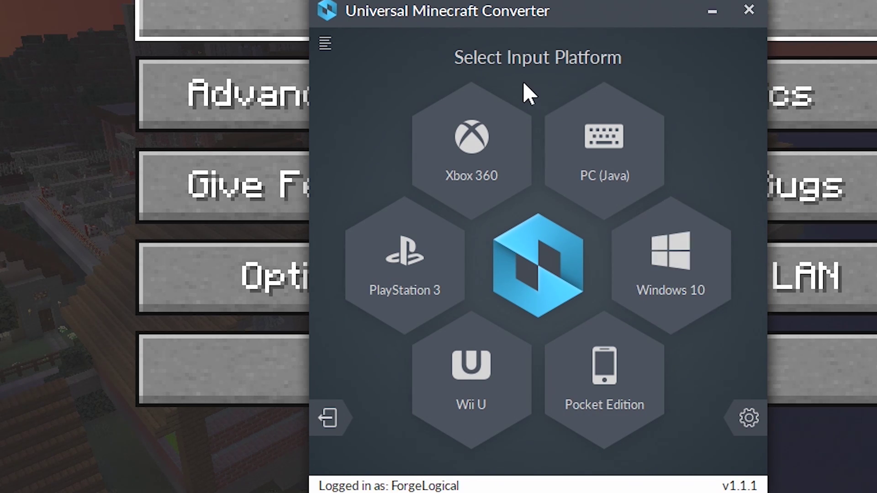